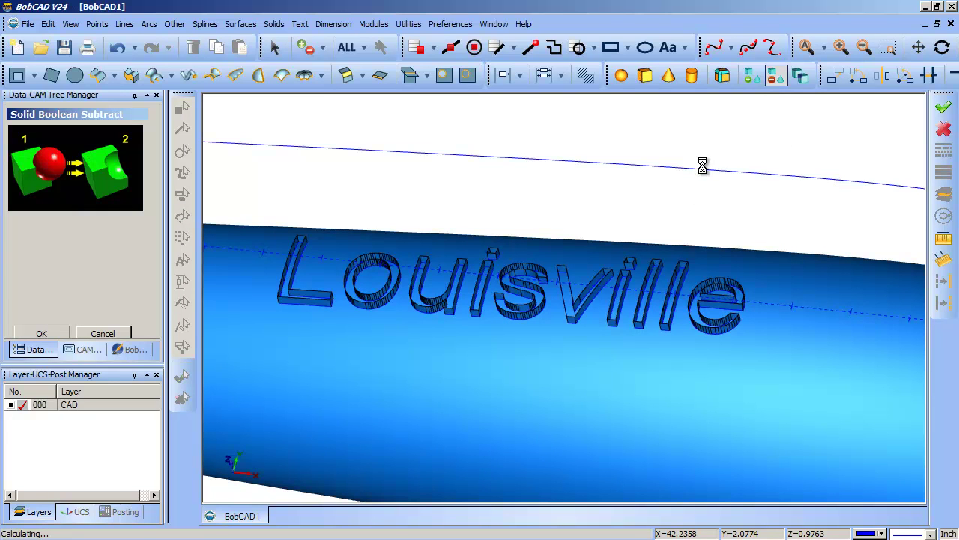
# - Leave the solid Boolean Subtract command and set up an Extrude Surface operation along the surface normal
pyautogui.moveTo(647, 257)
pyautogui.mouseDown(button='middle')
pyautogui.moveTo(682, 238)
pyautogui.moveTo(683, 250)
pyautogui.moveTo(500, 272)
pyautogui.mouseUp(button='middle')
pyautogui.click(103, 333)
pyautogui.moveTo(355, 299); pyautogui.dragTo(218, 185, button='middle')
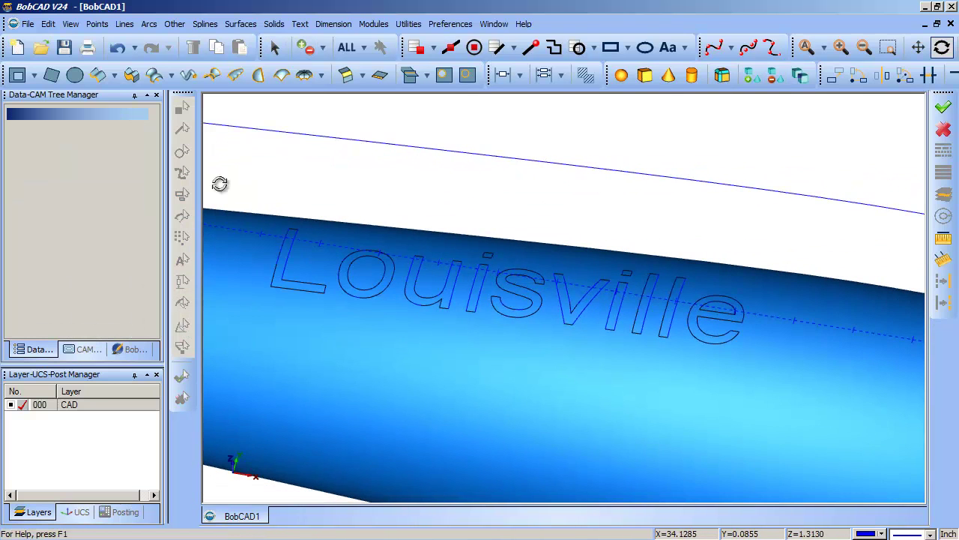
pyautogui.click(131, 76)
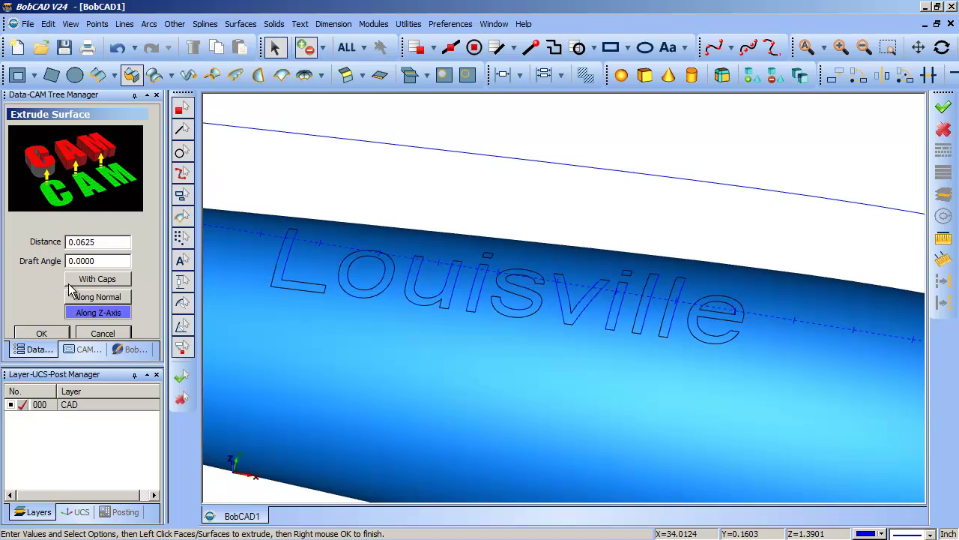
pyautogui.click(98, 298)
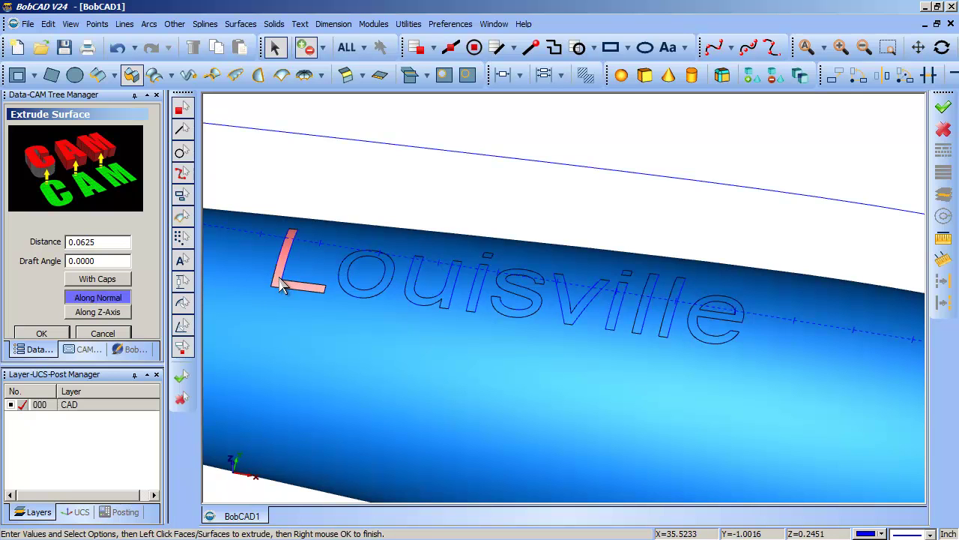
# - Try extruding the letter L's face by 0.0625 along its normal, and undo that extrusion
pyautogui.click(283, 281)
pyautogui.rightClick(389, 212)
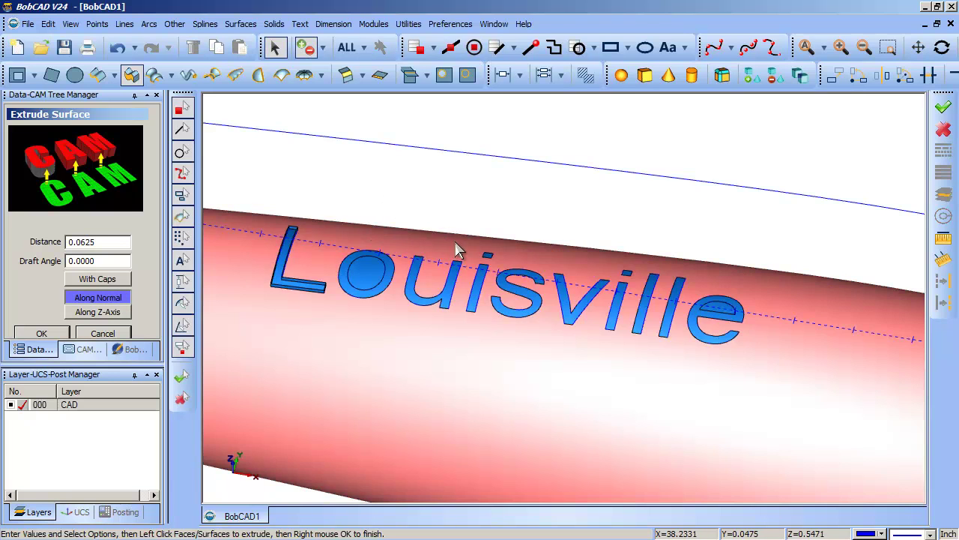
pyautogui.moveTo(456, 247); pyautogui.dragTo(554, 238, button='middle')
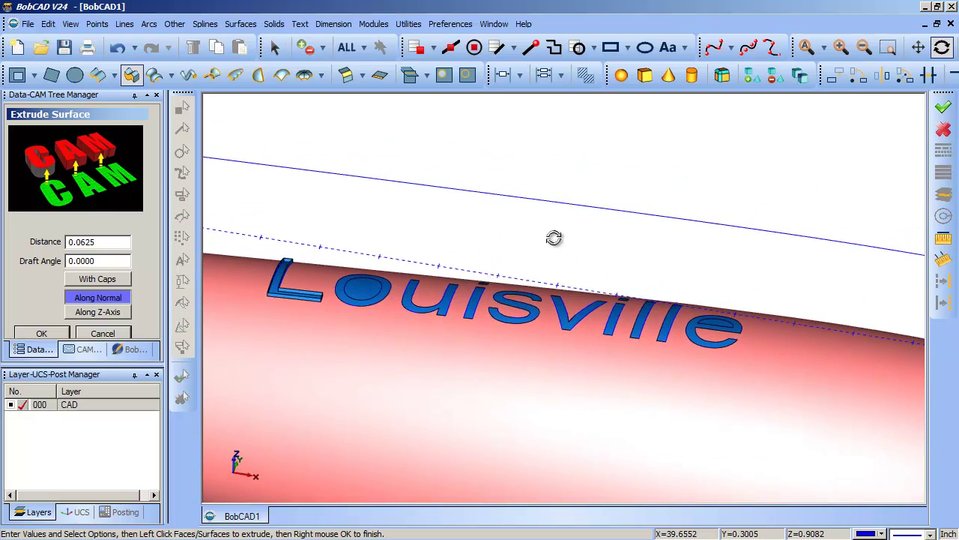
pyautogui.click(117, 48)
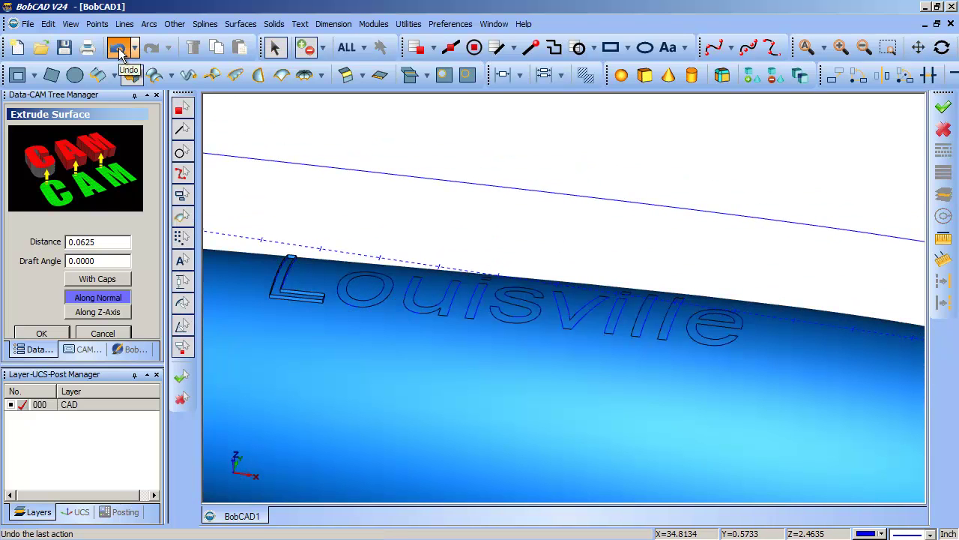
# - Extrude the letter L's face along its normal with a distance of -0.0625
pyautogui.moveTo(109, 241); pyautogui.dragTo(11, 248)
pyautogui.write('-0.0625')
pyautogui.press('Return')
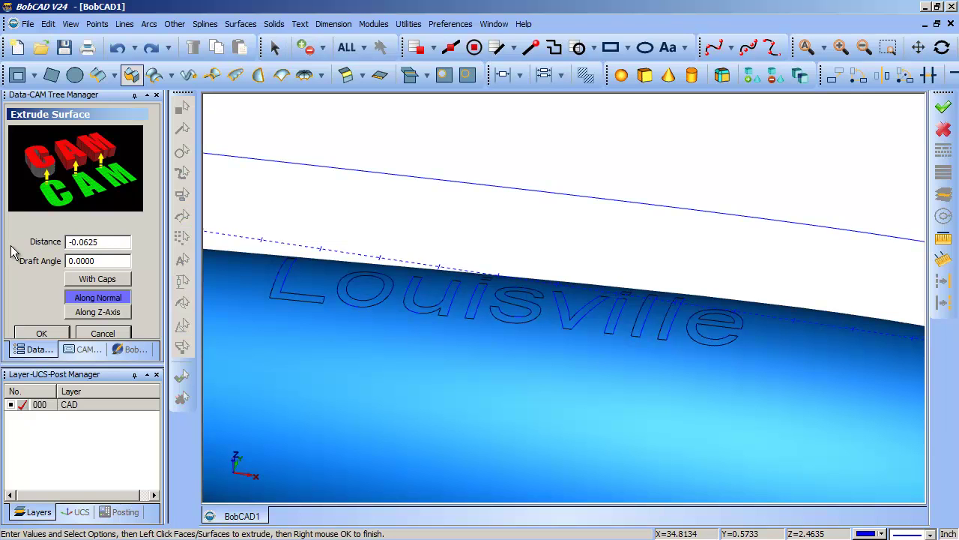
pyautogui.click(277, 292)
pyautogui.rightClick(422, 230)
# - Extrude the faces of the letters o, u, i with its dot, s and v by -0.0625 along their normals
pyautogui.moveTo(429, 215); pyautogui.dragTo(460, 237, button='middle')
pyautogui.moveTo(334, 220); pyautogui.dragTo(597, 346)
pyautogui.click(354, 303)
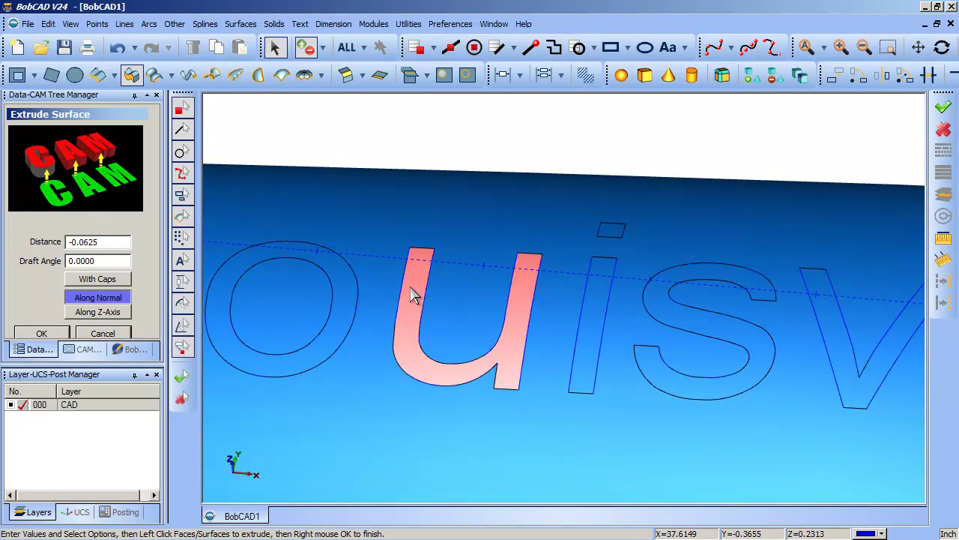
pyautogui.click(412, 298)
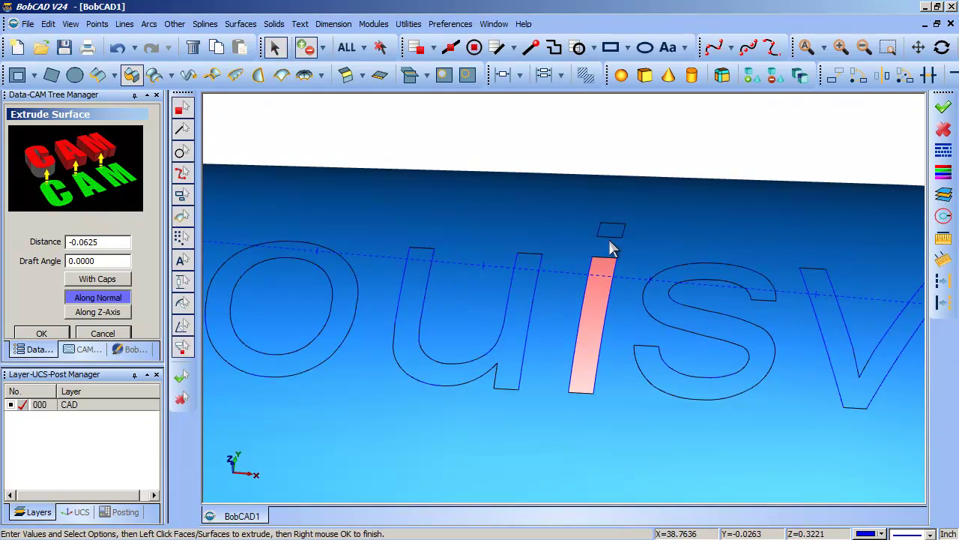
pyautogui.click(611, 247)
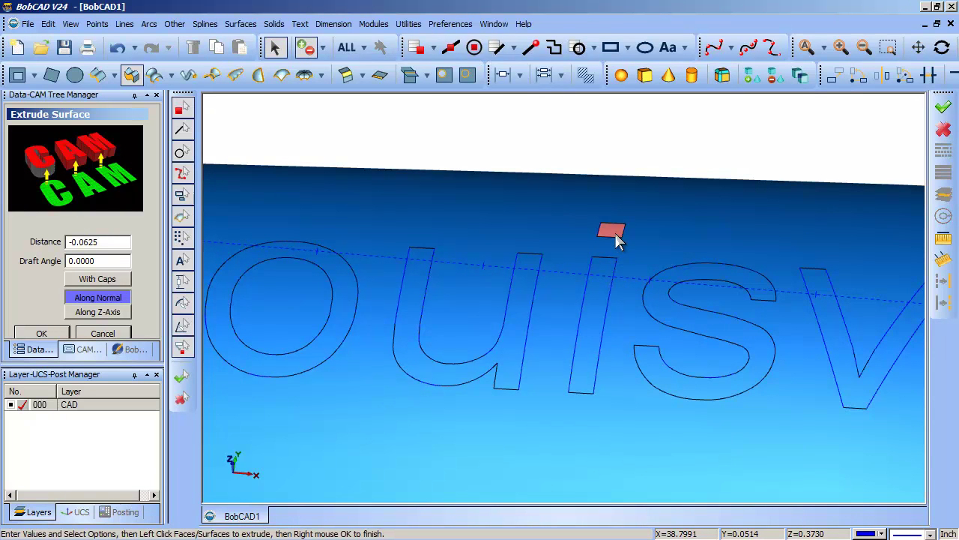
pyautogui.click(614, 234)
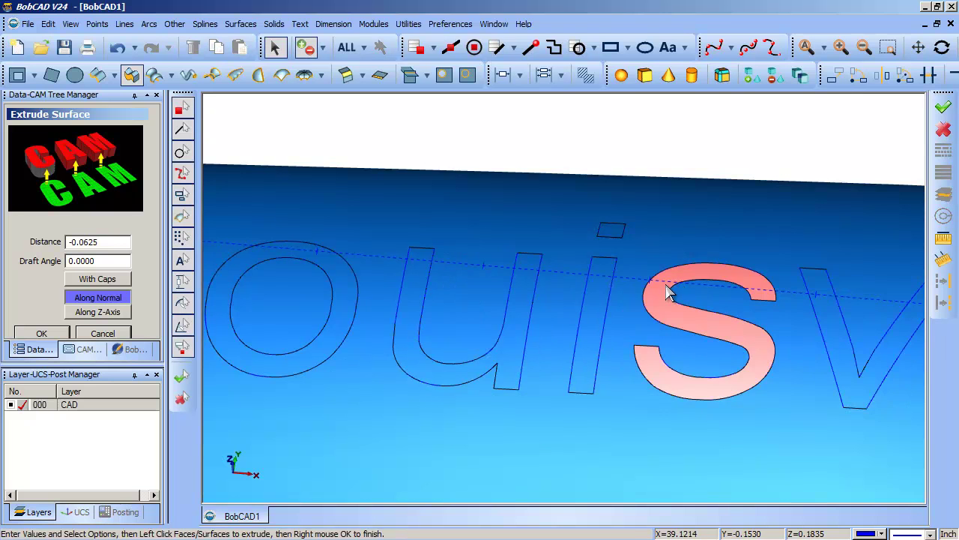
pyautogui.click(669, 293)
pyautogui.click(829, 297)
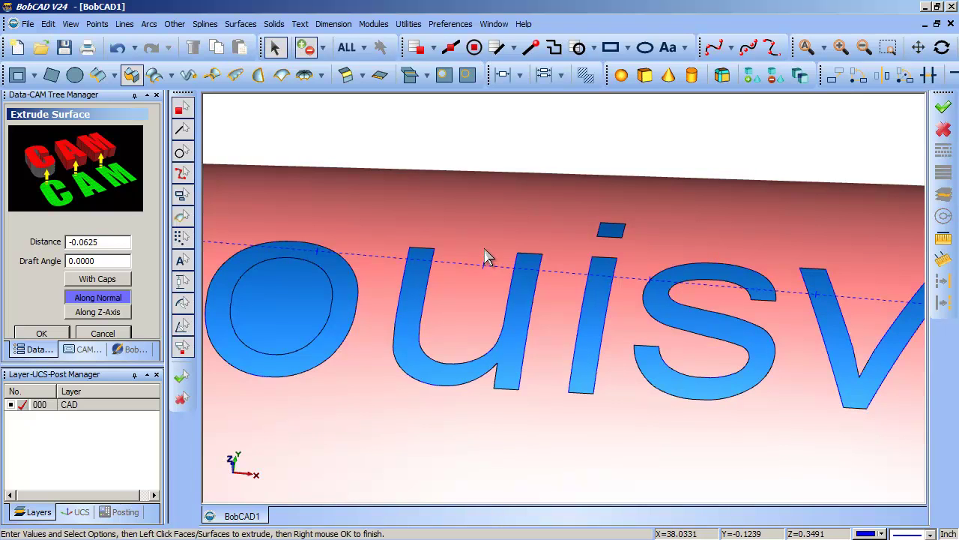
# - Extrude the faces of both letters l and the final e by -0.0625 along their normals, and end the extrusion command
pyautogui.scroll(-2, 487, 257)
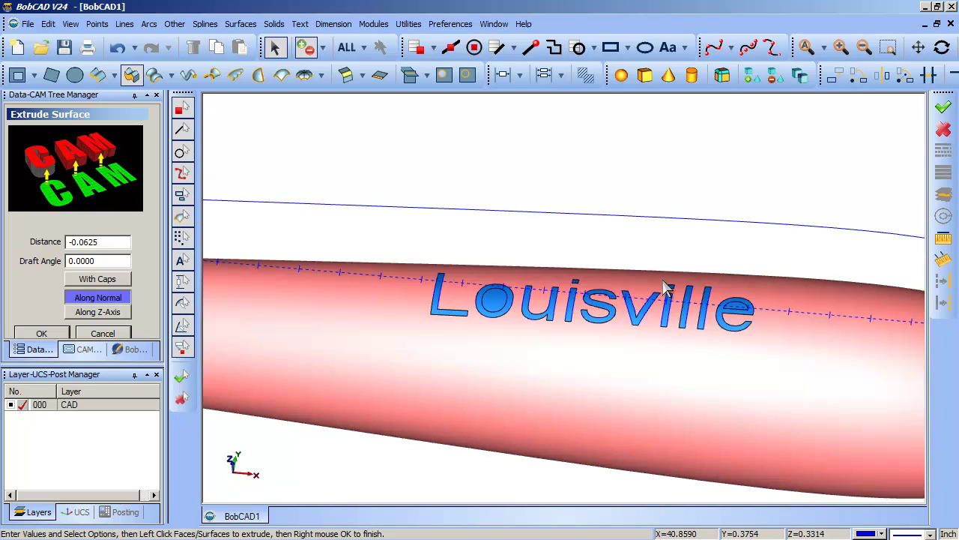
pyautogui.hotkey('ctrl', 'w')
pyautogui.moveTo(636, 249); pyautogui.dragTo(780, 365)
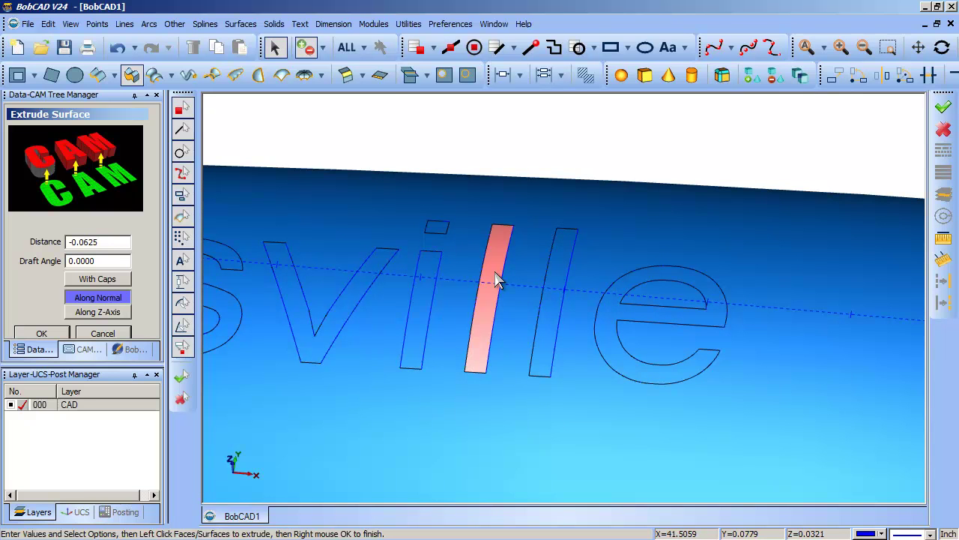
pyautogui.click(498, 259)
pyautogui.rightClick(559, 202)
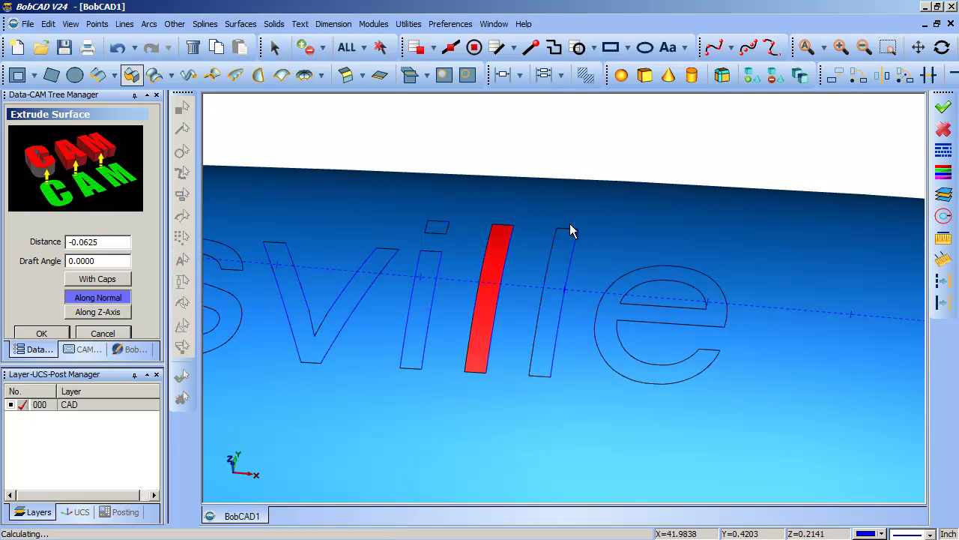
pyautogui.click(567, 247)
pyautogui.rightClick(683, 183)
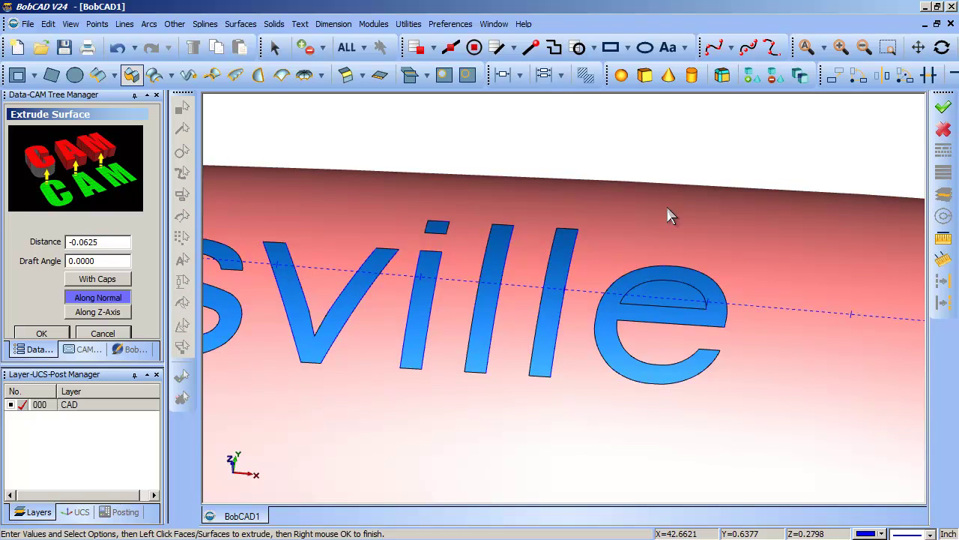
pyautogui.click(621, 309)
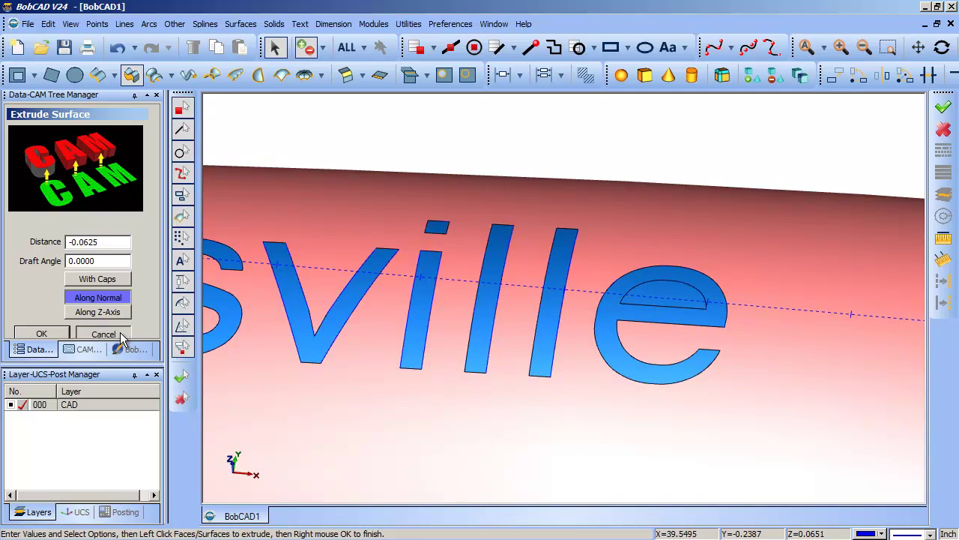
pyautogui.click(120, 335)
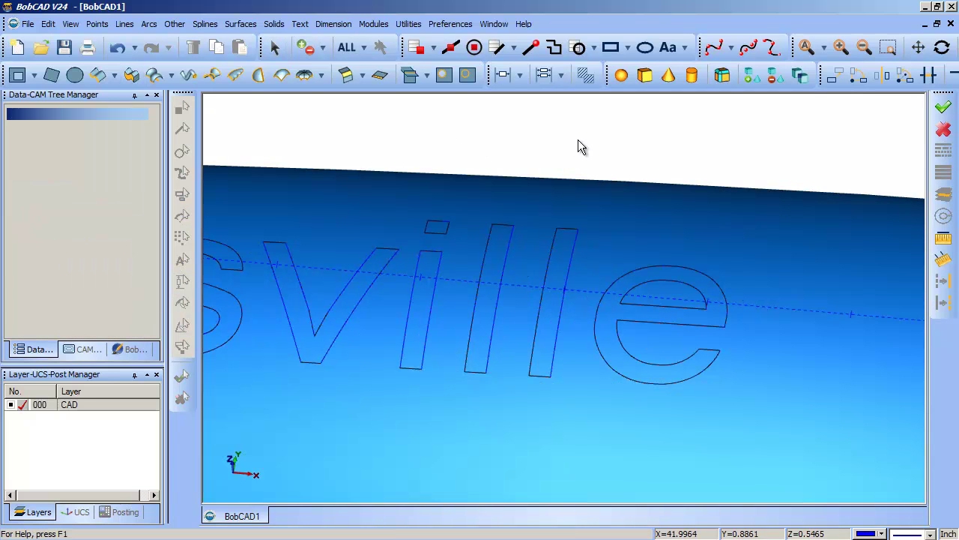
# - Unstitch the faces of e, both l's, the second i with its dot, and v from the solid bat
pyautogui.click(409, 24)
pyautogui.moveTo(433, 162)
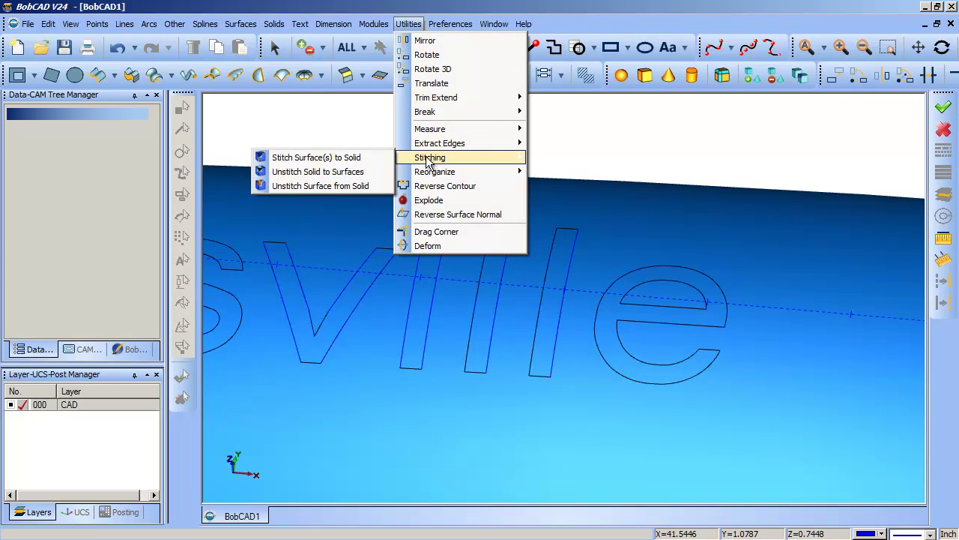
pyautogui.click(332, 185)
pyautogui.click(606, 319)
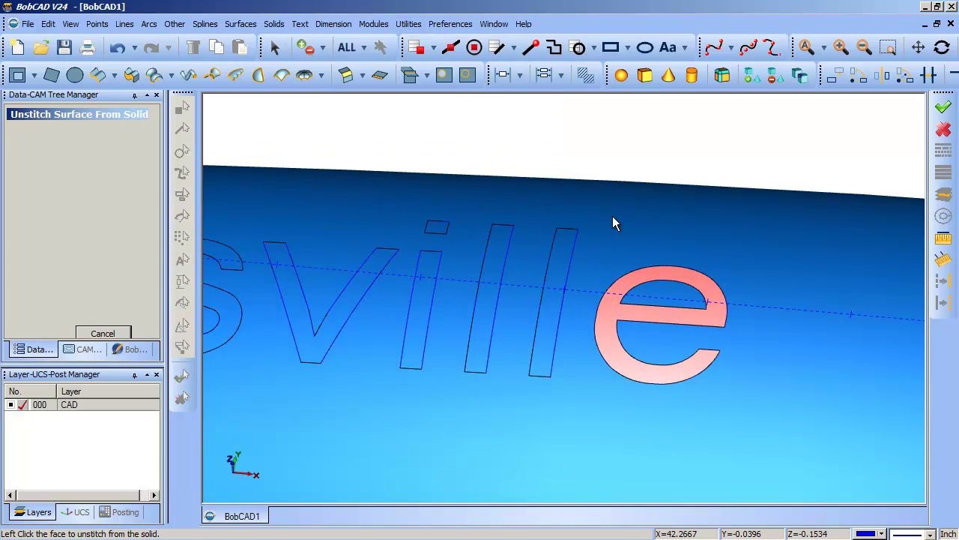
pyautogui.click(559, 268)
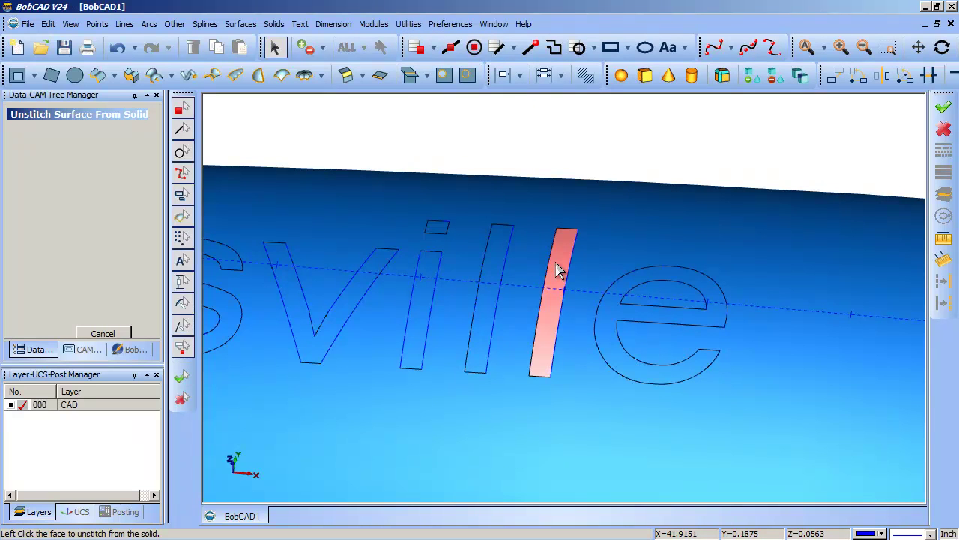
pyautogui.click(494, 257)
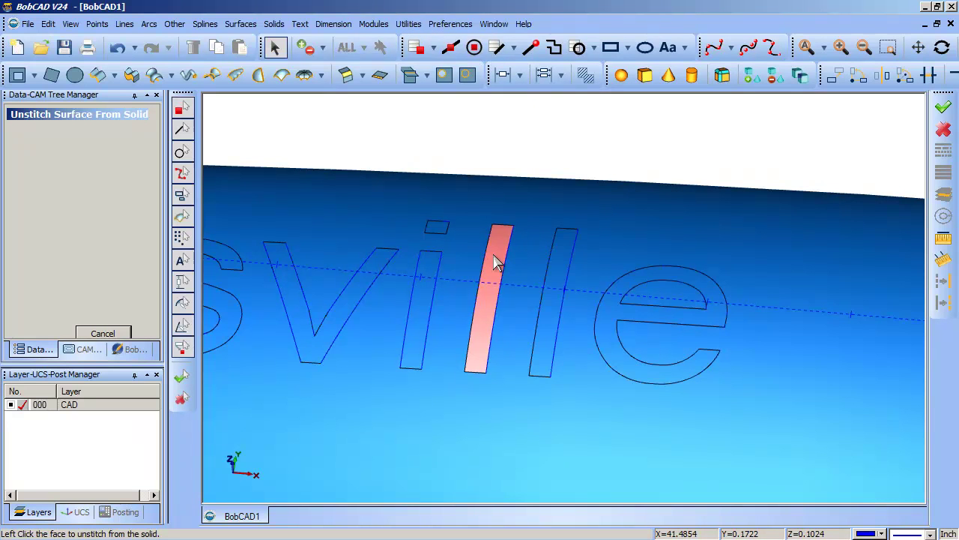
pyautogui.click(426, 279)
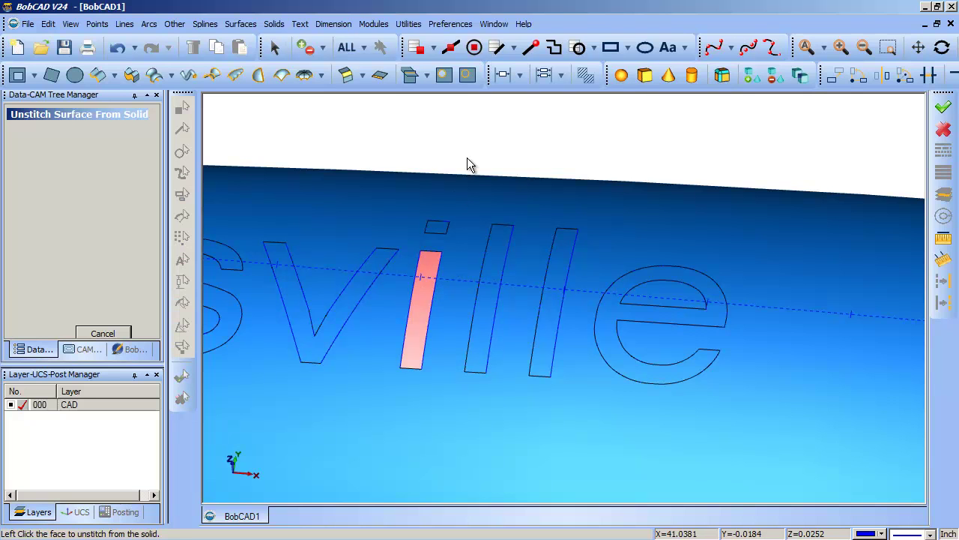
pyautogui.click(439, 232)
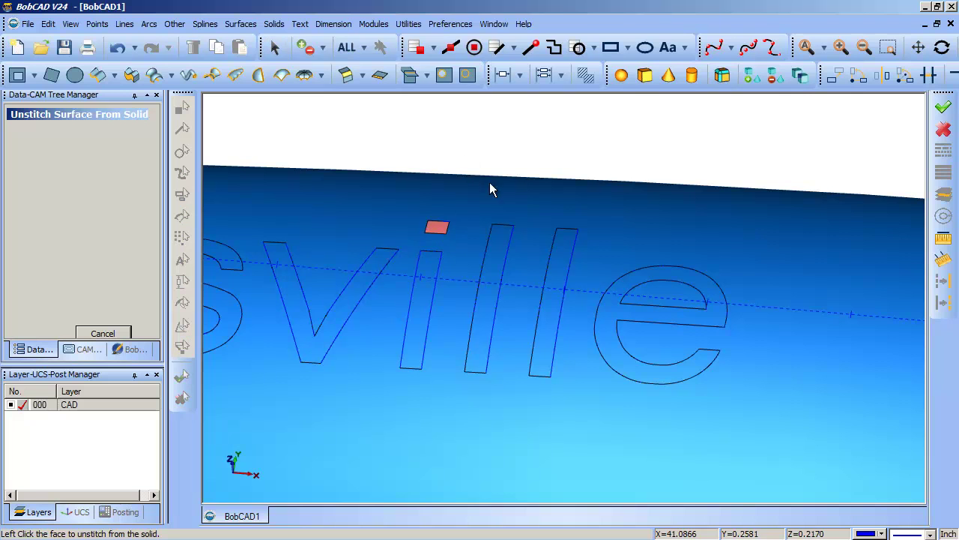
pyautogui.click(366, 277)
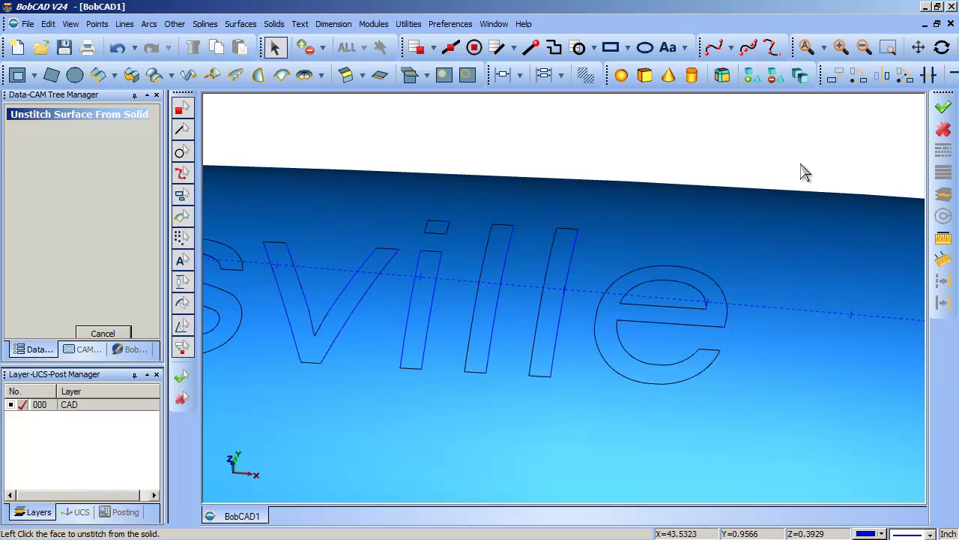
# - Try to unstitch the letter v's face from the solid once more
pyautogui.scroll(-2, 801, 164)
pyautogui.scroll(-5, 802, 172)
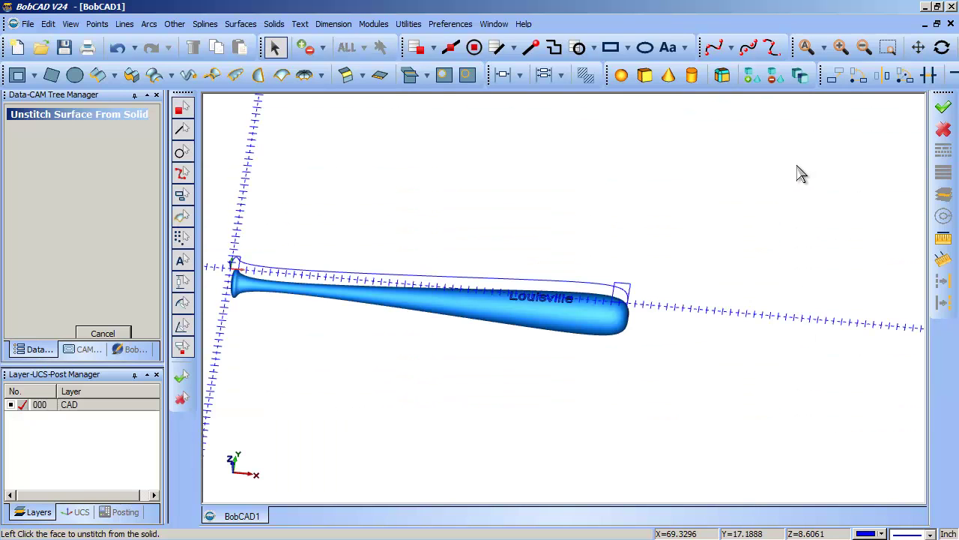
pyautogui.moveTo(465, 248); pyautogui.dragTo(567, 326)
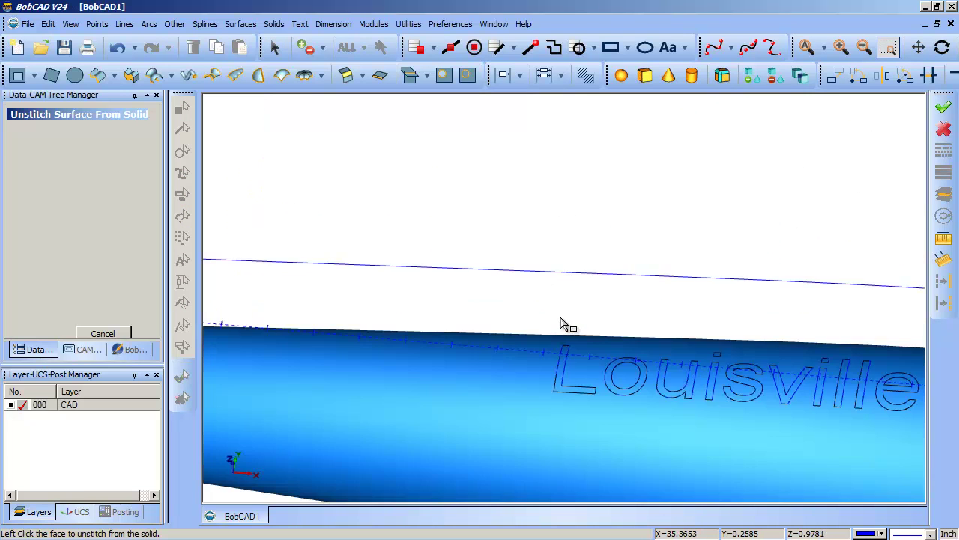
pyautogui.moveTo(558, 253); pyautogui.dragTo(851, 468)
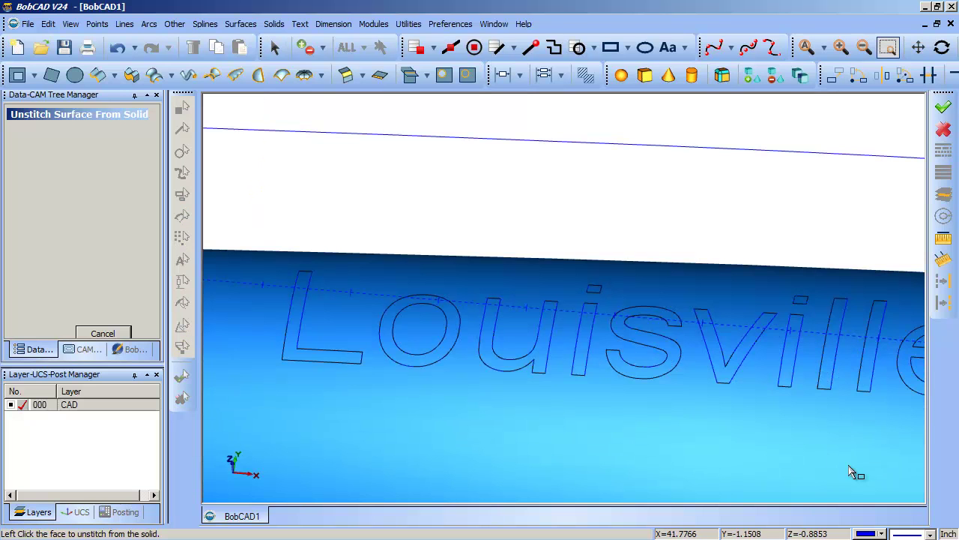
pyautogui.click(731, 363)
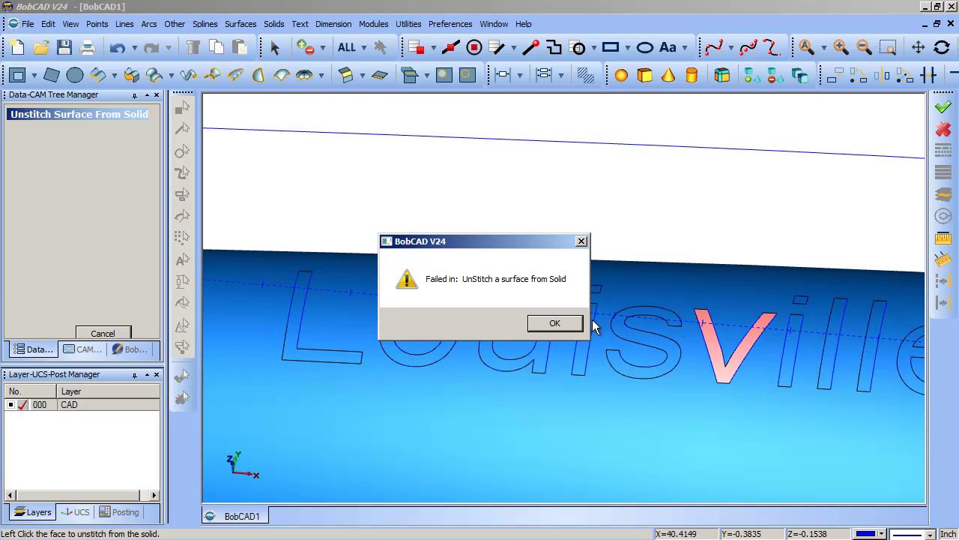
pyautogui.click(554, 324)
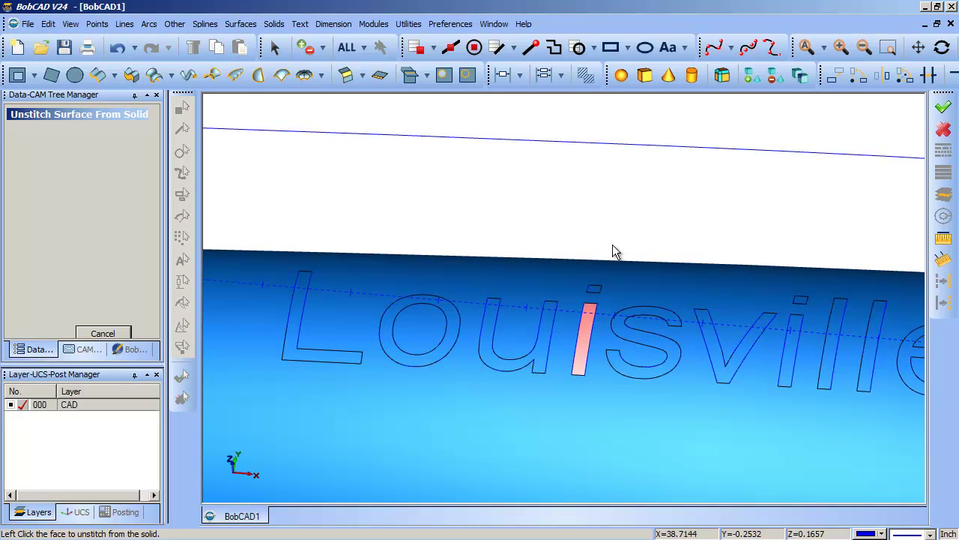
# - Unstitch the faces of the first i's dot and the letter u from the solid bat
pyautogui.click(599, 286)
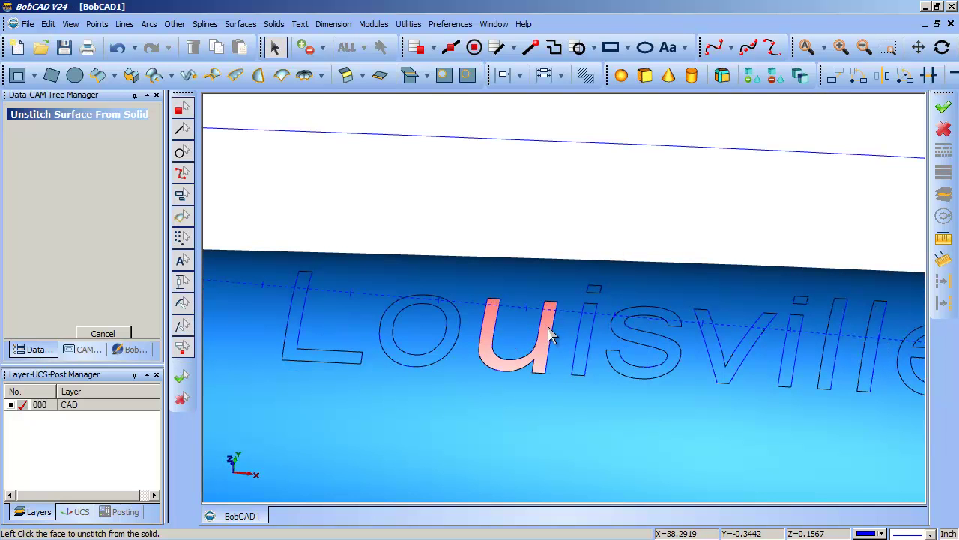
pyautogui.click(551, 335)
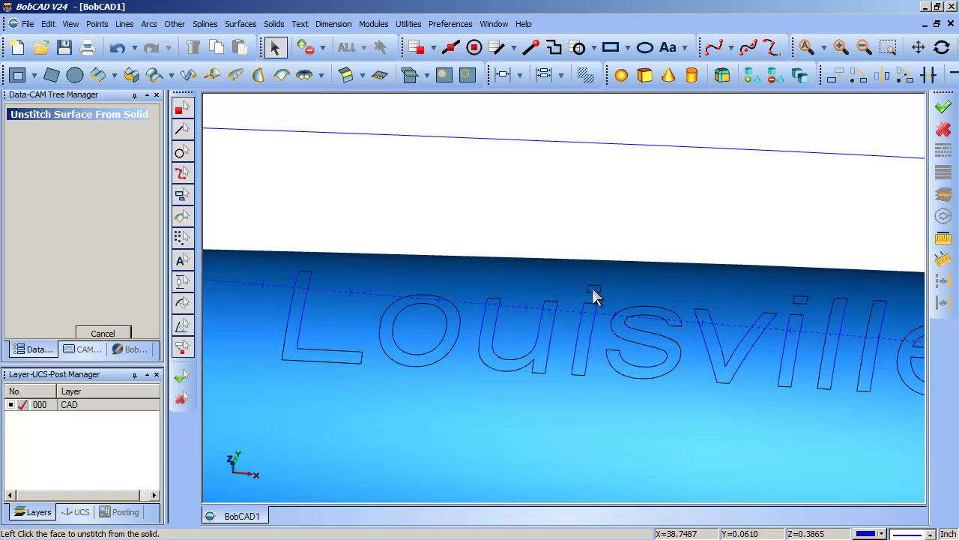
pyautogui.hotkey('ctrl', 'w')
pyautogui.moveTo(569, 251); pyautogui.dragTo(604, 314)
pyautogui.click(629, 338)
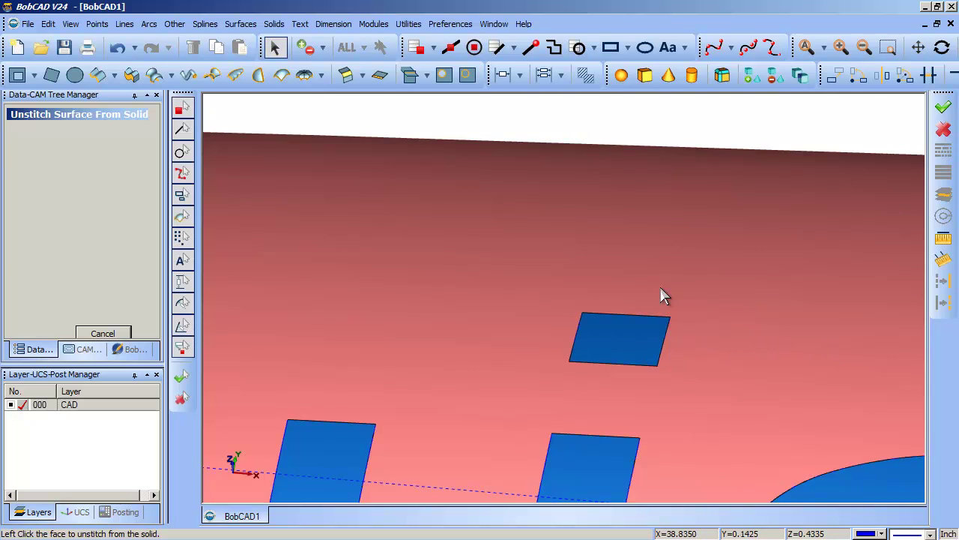
pyautogui.scroll(-3, 662, 292)
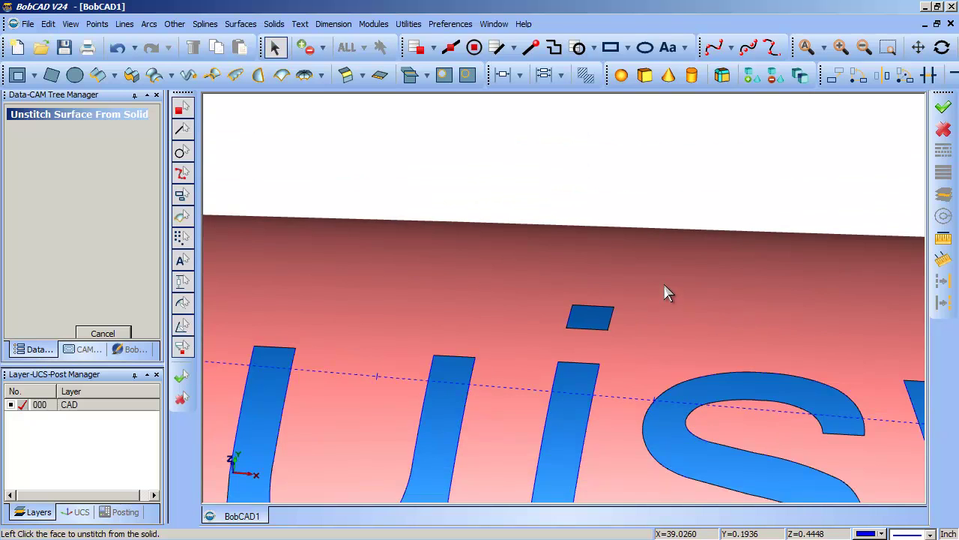
pyautogui.scroll(-3, 663, 292)
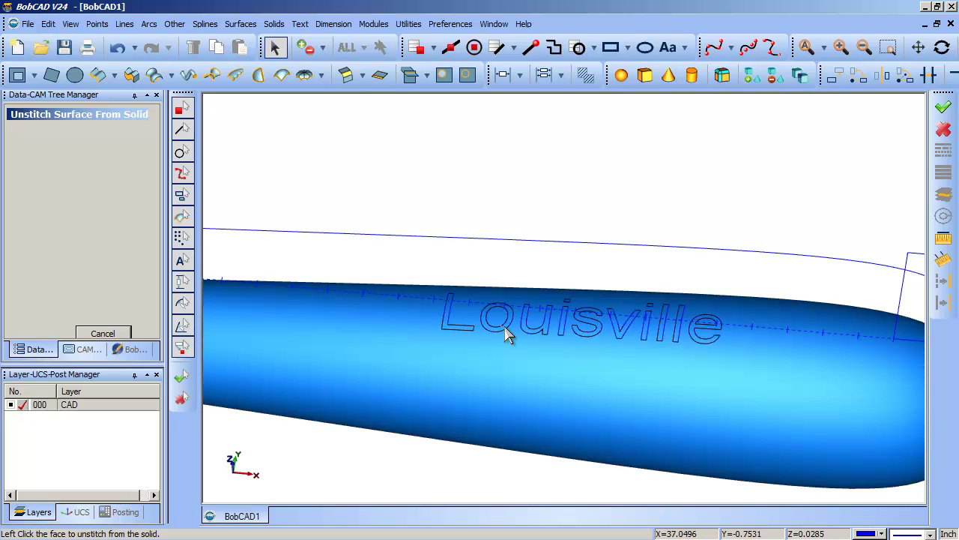
# - Unstitch the faces of the letter o and the capital L from the solid bat
pyautogui.scroll(3, 495, 338)
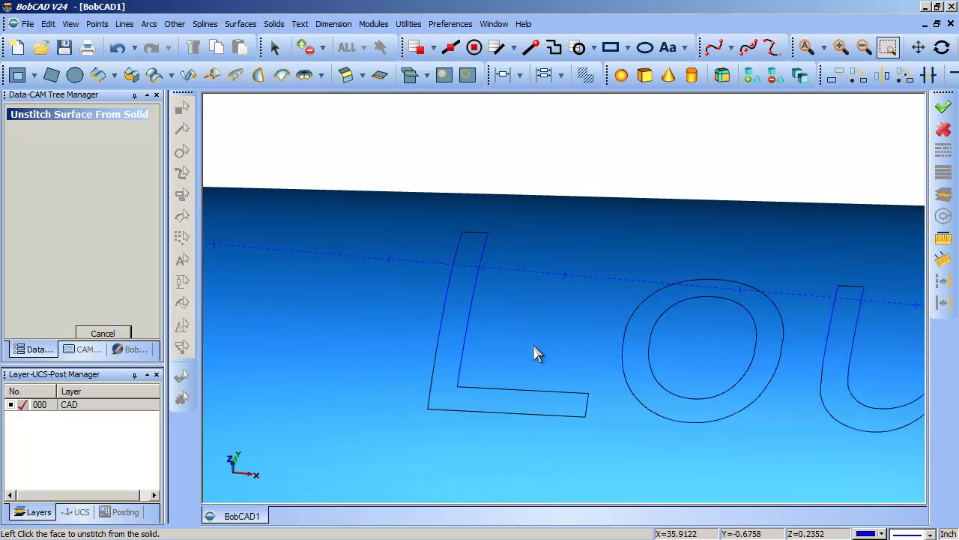
pyautogui.click(718, 415)
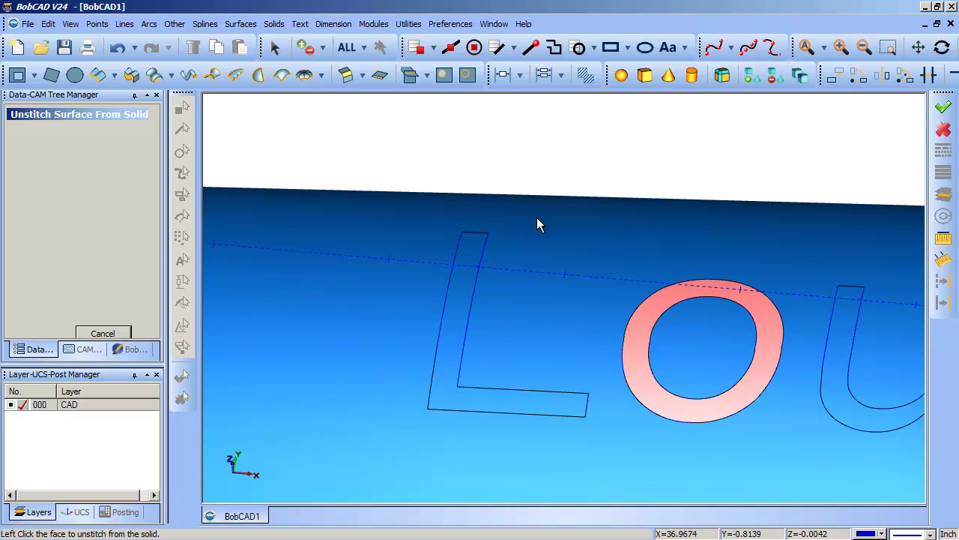
pyautogui.click(459, 274)
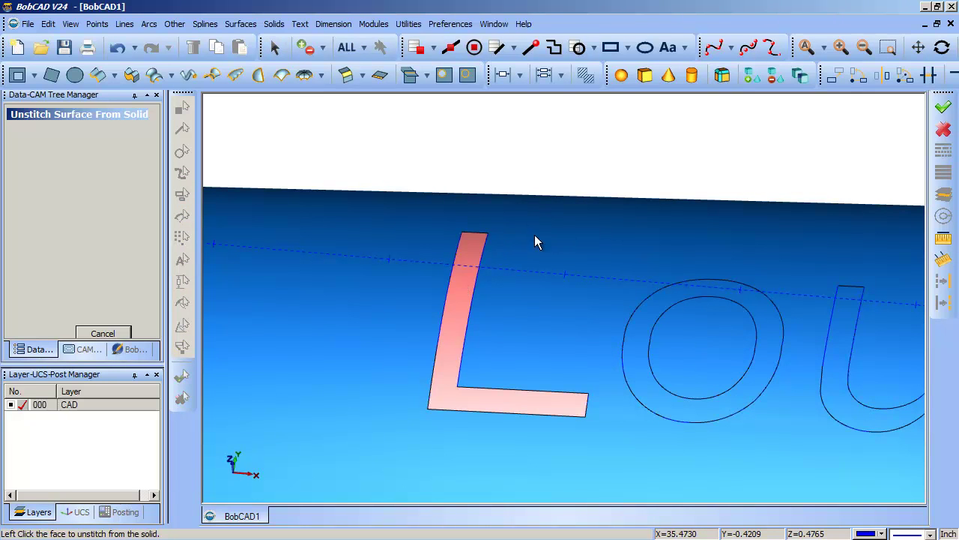
pyautogui.scroll(-3, 353, 271)
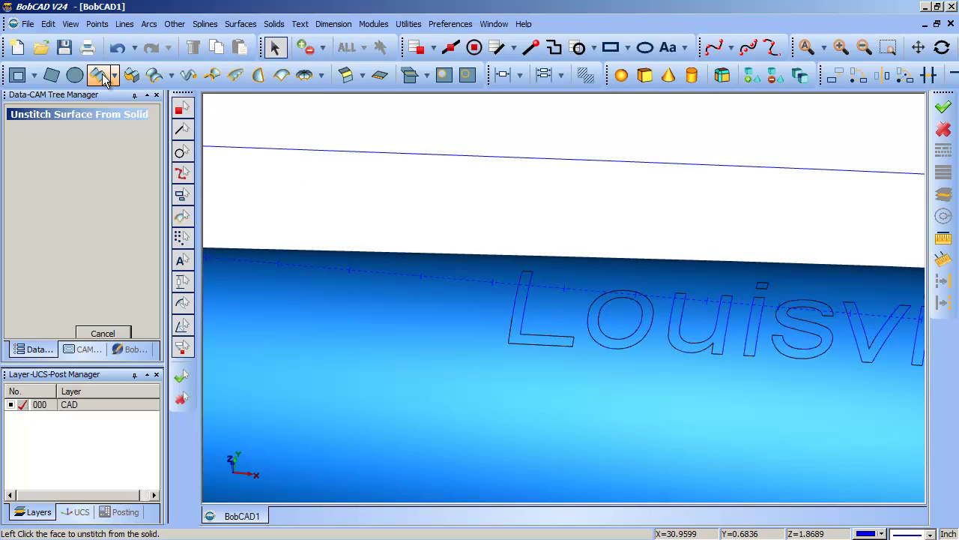
# - Try extruding the letter v's unstitched face by -0.0625 along its normal, and undo the extrusion
pyautogui.click(133, 72)
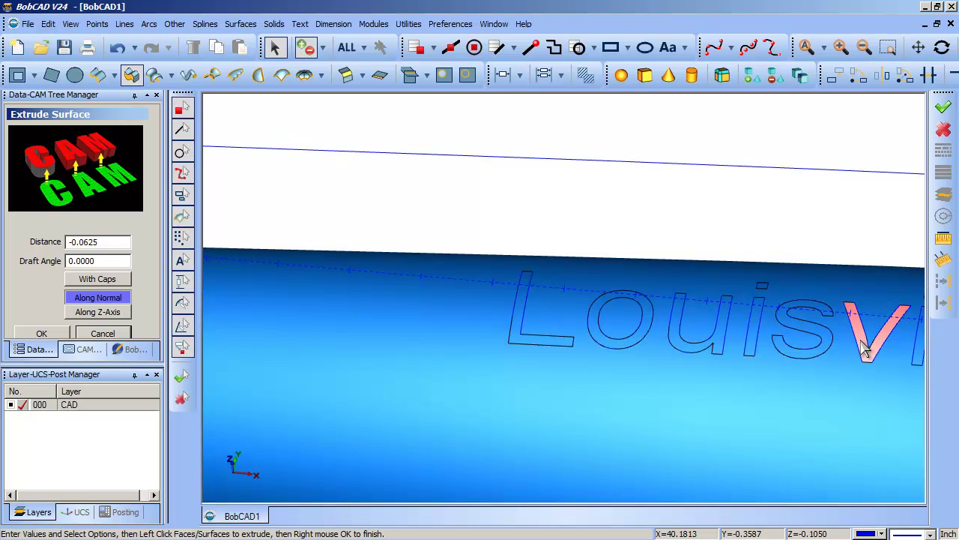
pyautogui.click(866, 344)
pyautogui.rightClick(783, 177)
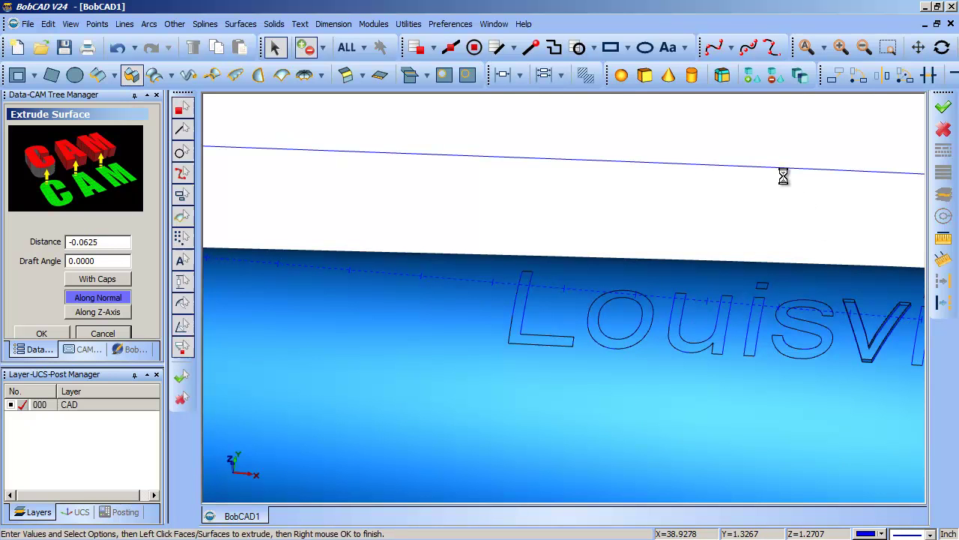
pyautogui.moveTo(797, 200); pyautogui.dragTo(767, 225, button='middle')
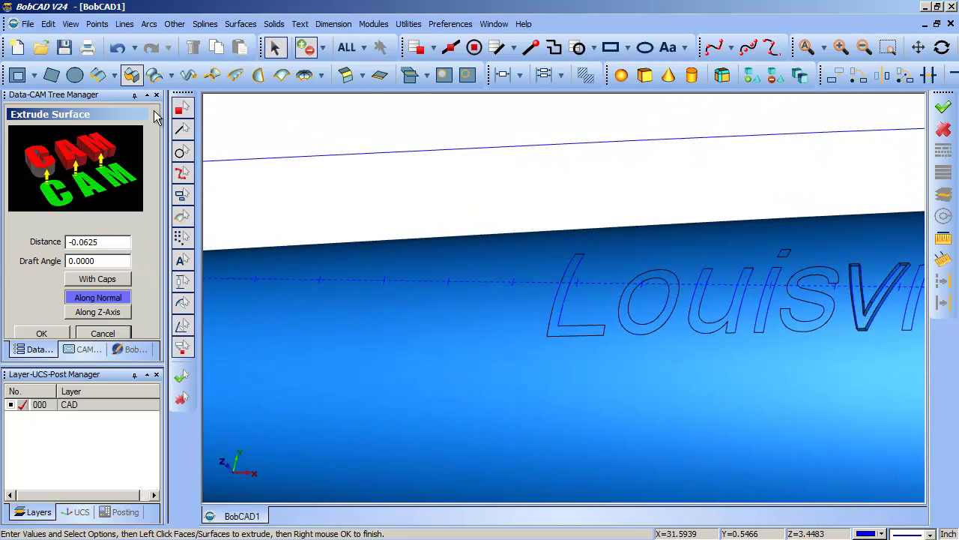
pyautogui.click(118, 47)
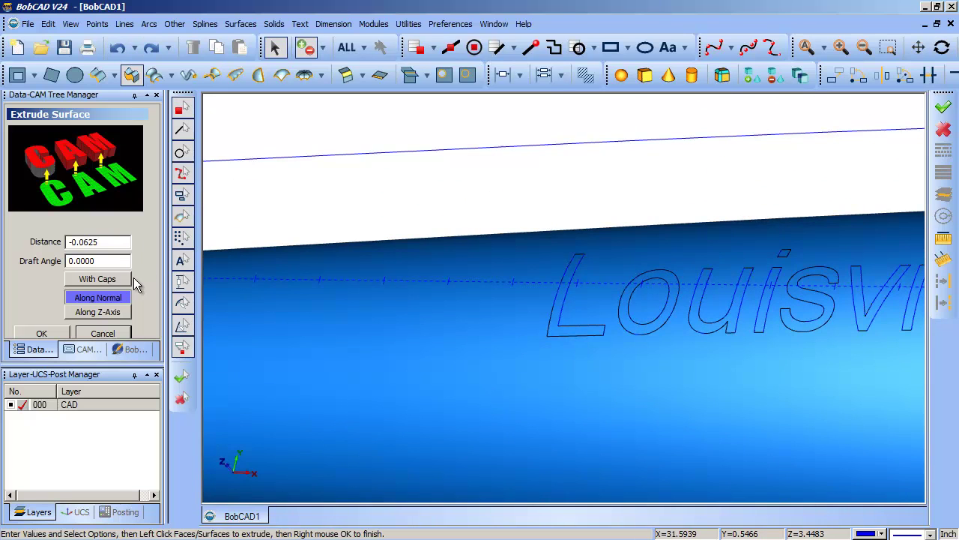
# - Extrude the letter v's face by 0.0625 along its normal, and end the extrusion command
pyautogui.click(110, 246)
pyautogui.write('.0625')
pyautogui.press('Tab')
pyautogui.click(888, 323)
pyautogui.click(866, 322)
pyautogui.rightClick(845, 154)
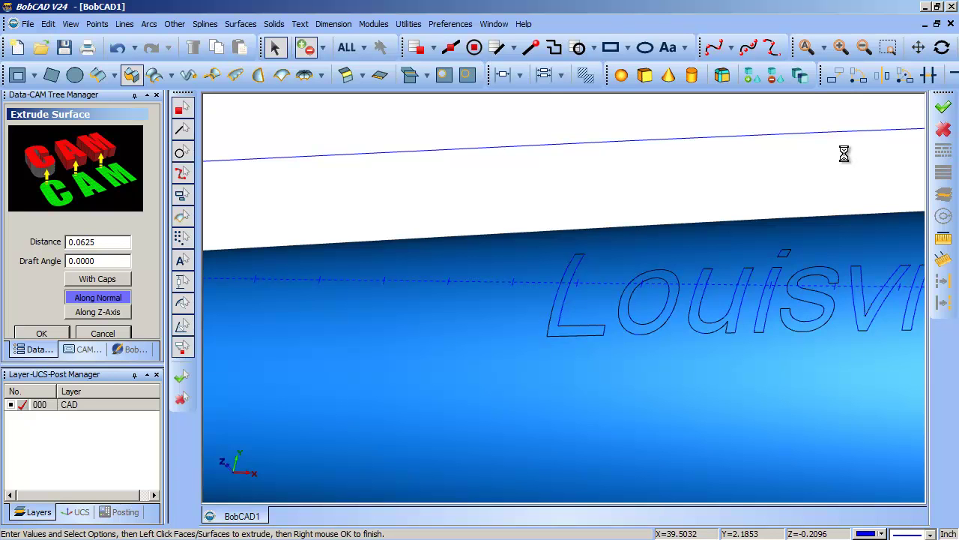
pyautogui.click(307, 302)
pyautogui.click(117, 332)
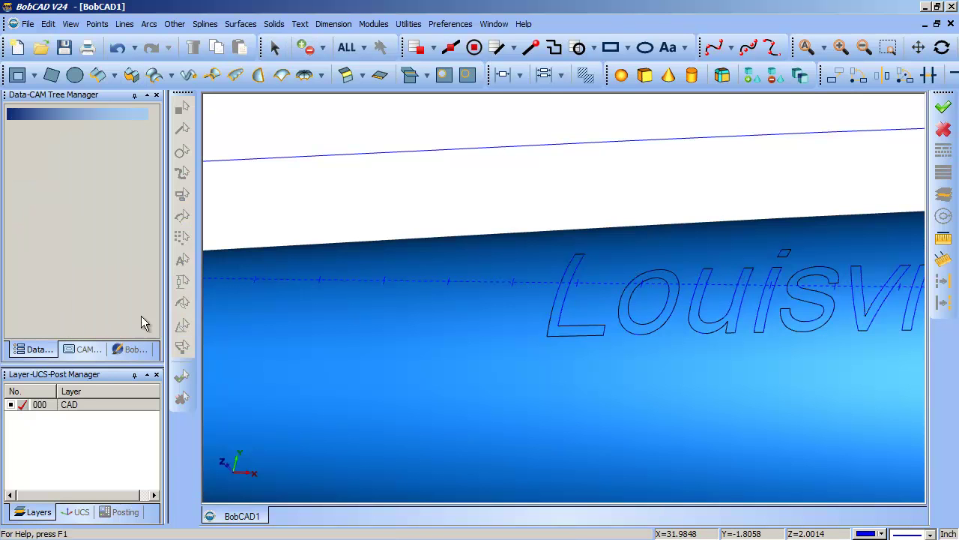
# - Try to unstitch the letter v's face from the solid again, and end the unstitching command
pyautogui.click(409, 23)
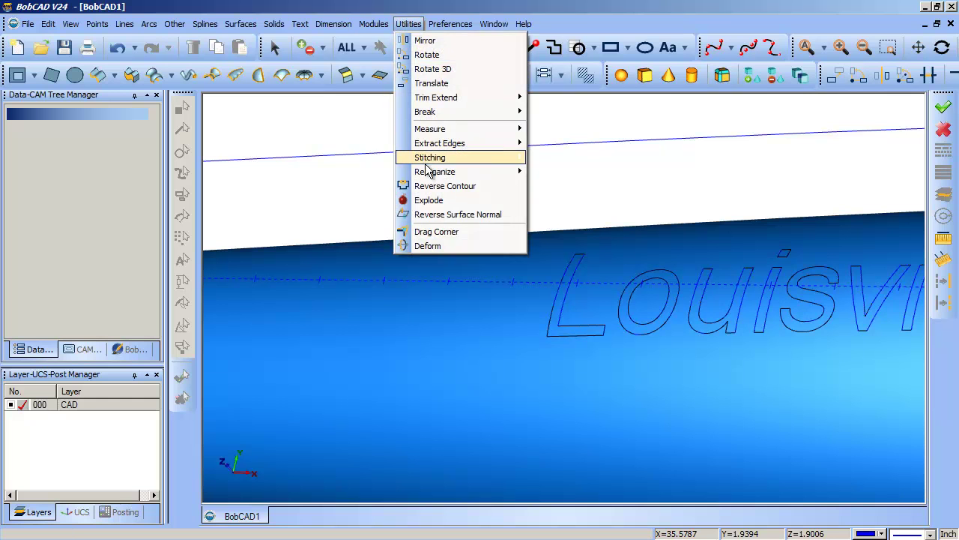
pyautogui.moveTo(426, 163)
pyautogui.click(344, 187)
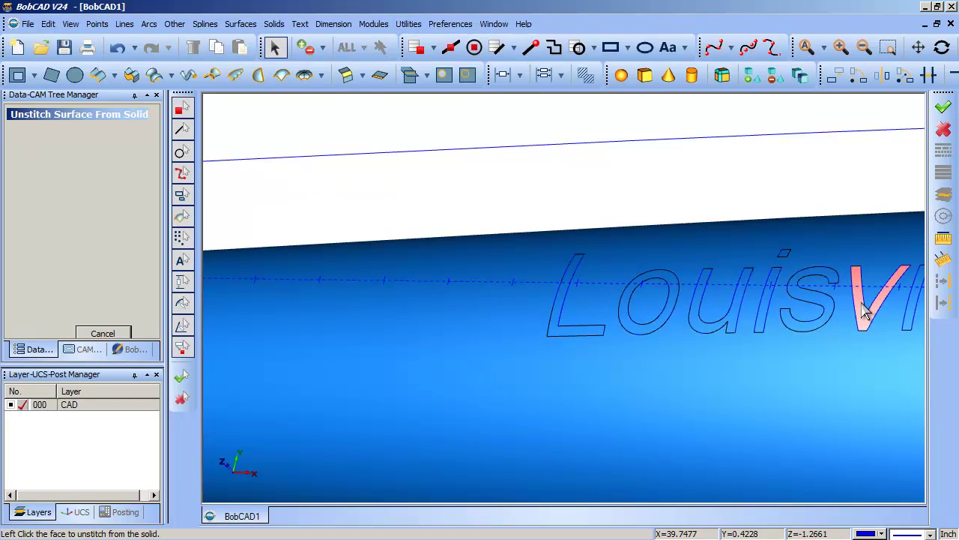
pyautogui.click(863, 309)
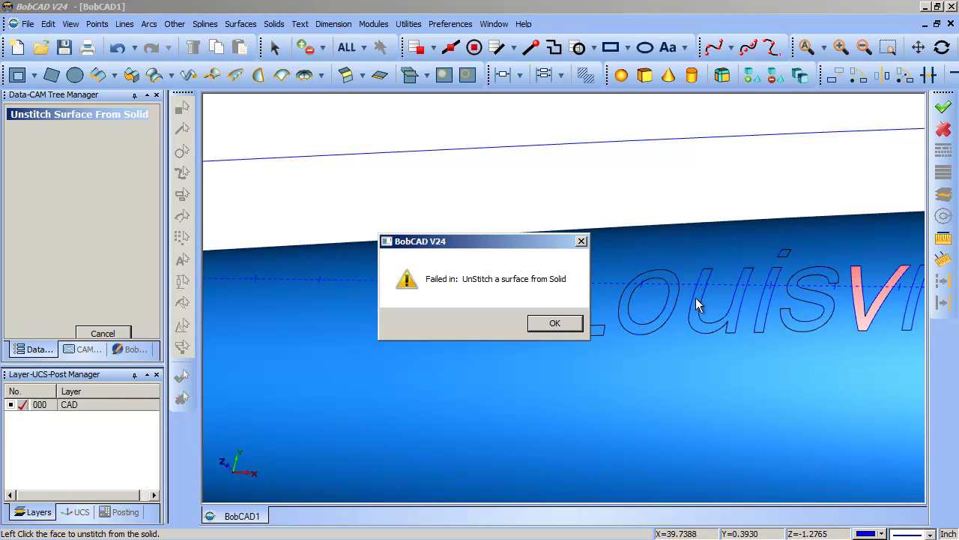
pyautogui.click(553, 324)
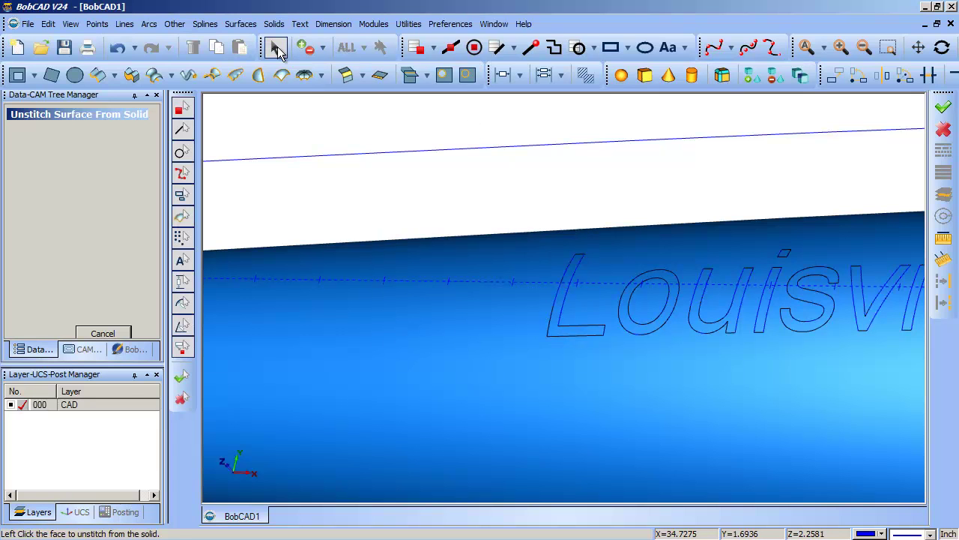
pyautogui.click(97, 333)
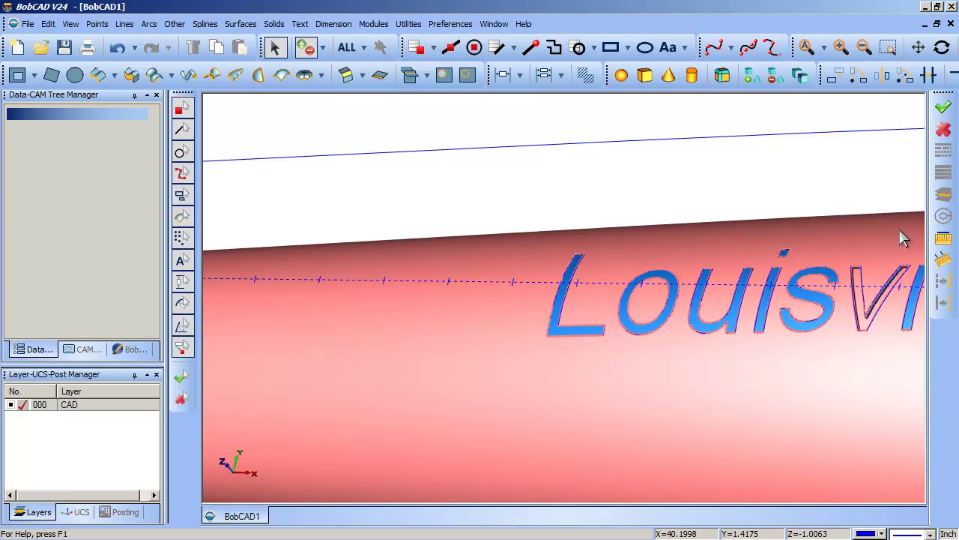
# - Delete the unstitched faces of the letters s, the first i with its dot, and u
pyautogui.moveTo(898, 328); pyautogui.dragTo(775, 263, button='middle')
pyautogui.press('w')
pyautogui.moveTo(742, 250); pyautogui.dragTo(905, 380)
pyautogui.moveTo(741, 382); pyautogui.dragTo(789, 379, button='middle')
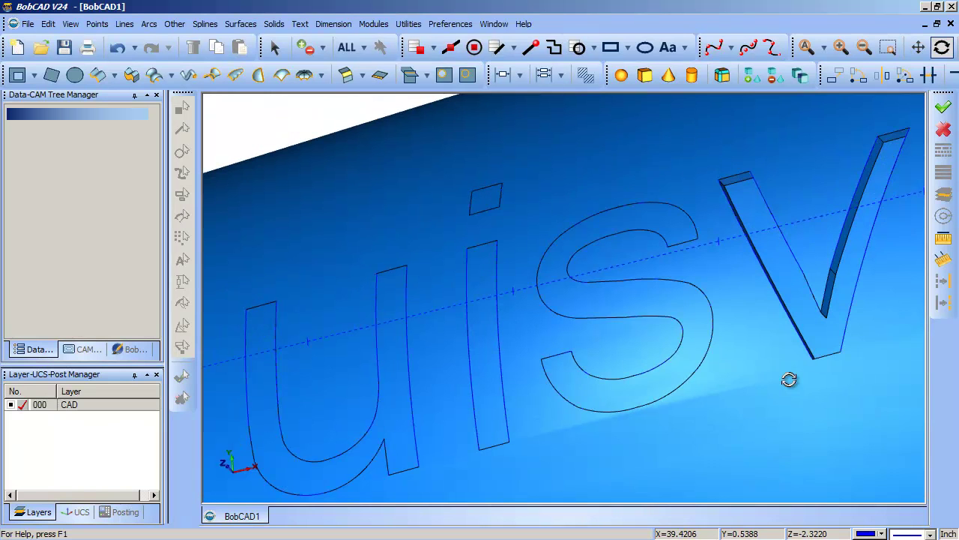
pyautogui.click(657, 307)
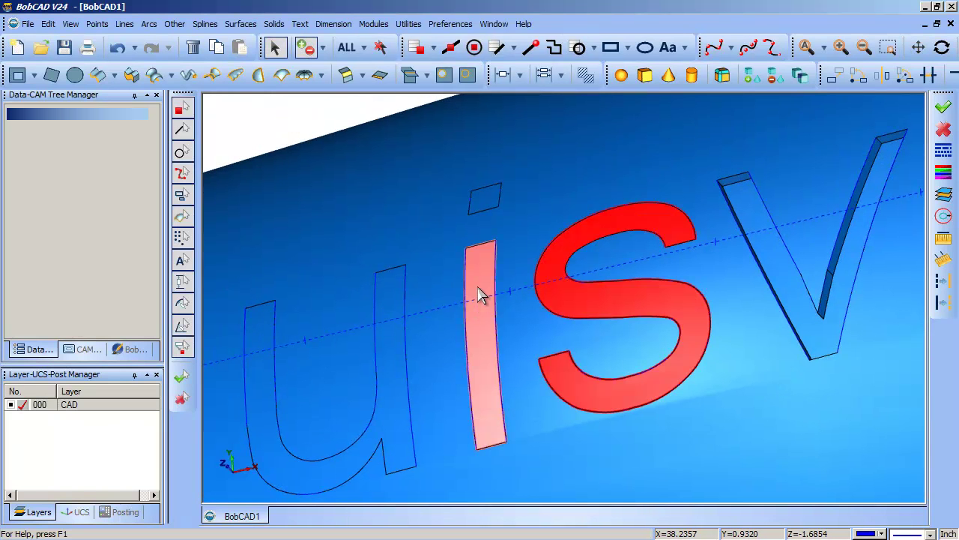
pyautogui.click(485, 201)
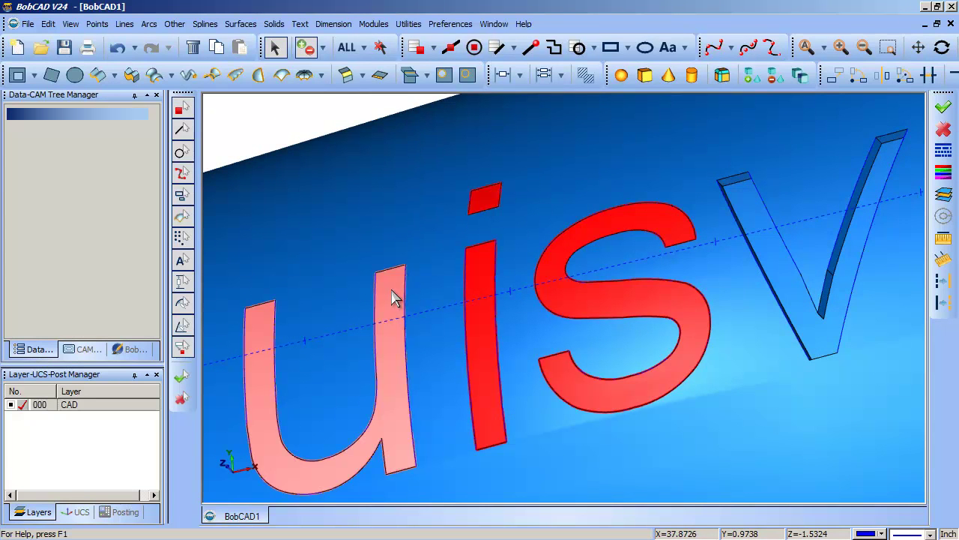
pyautogui.press('Delete')
pyautogui.scroll(-6, 736, 312)
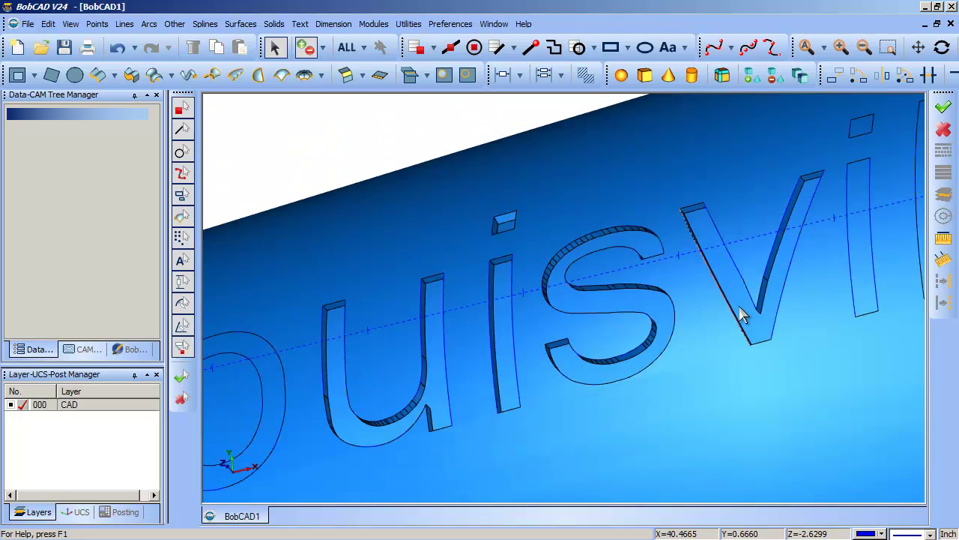
# - Delete the unstitched faces of the letter o and the capital L
pyautogui.scroll(2, 450, 360)
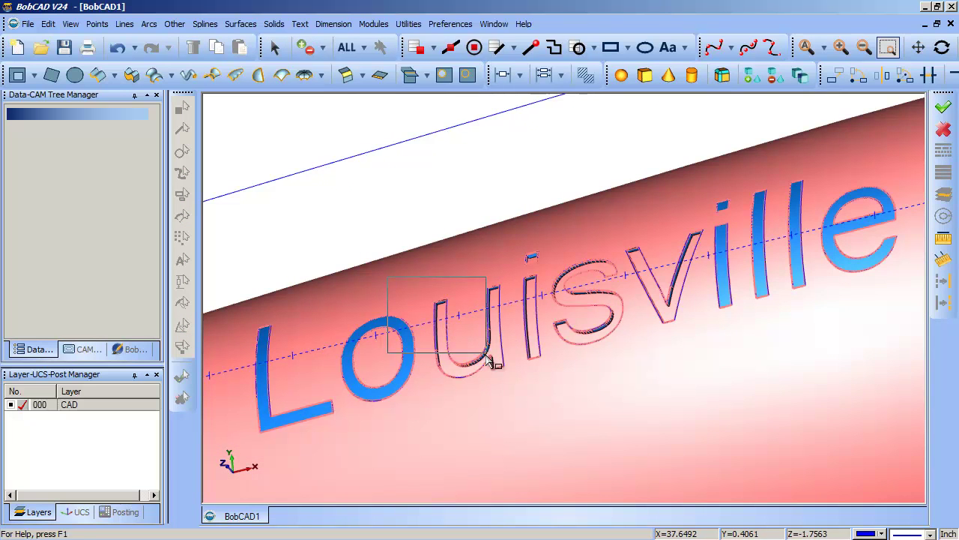
pyautogui.scroll(2, 505, 385)
pyautogui.scroll(2, 409, 368)
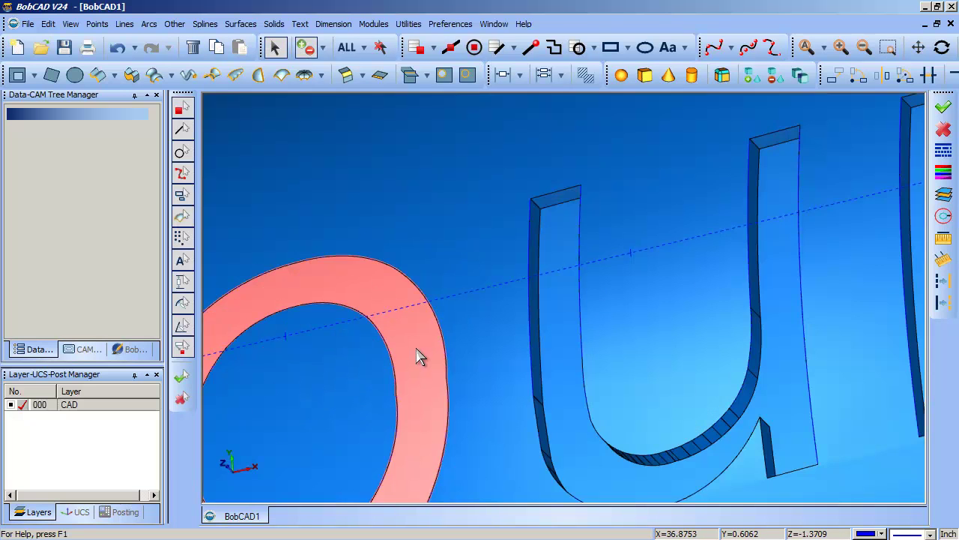
pyautogui.scroll(-6, 751, 348)
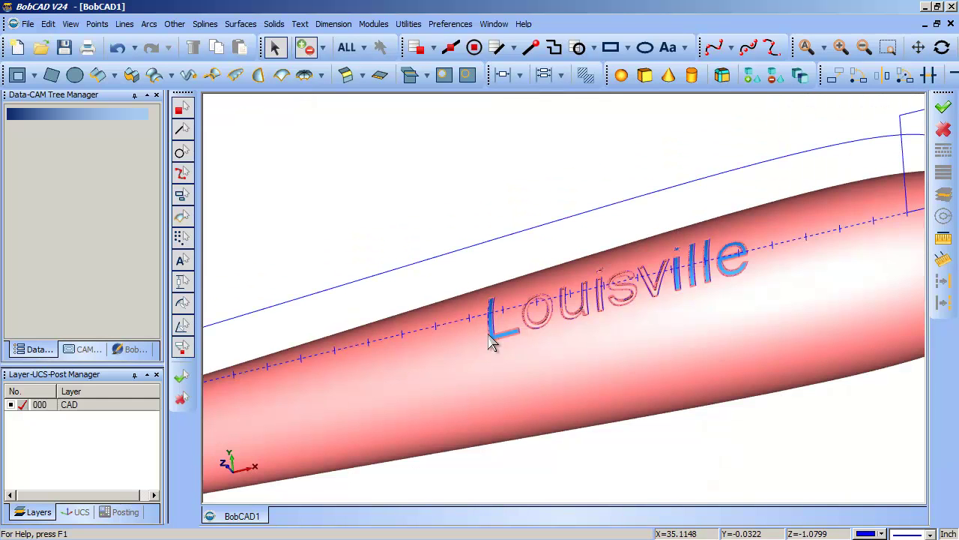
pyautogui.click(491, 338)
pyautogui.press('Escape')
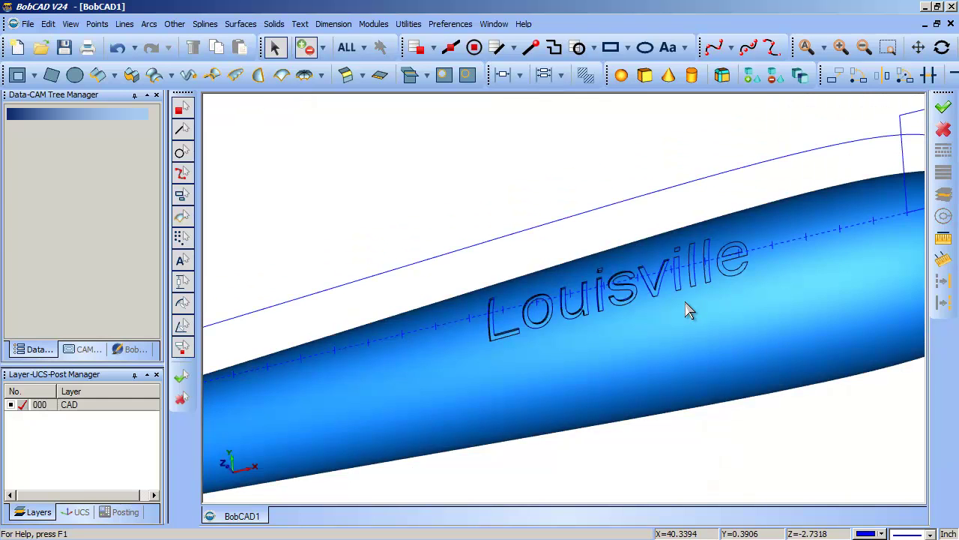
# - Delete the unstitched faces of the final e, both letters l, and the second i with its dot
pyautogui.press('w')
pyautogui.moveTo(636, 209); pyautogui.dragTo(775, 305)
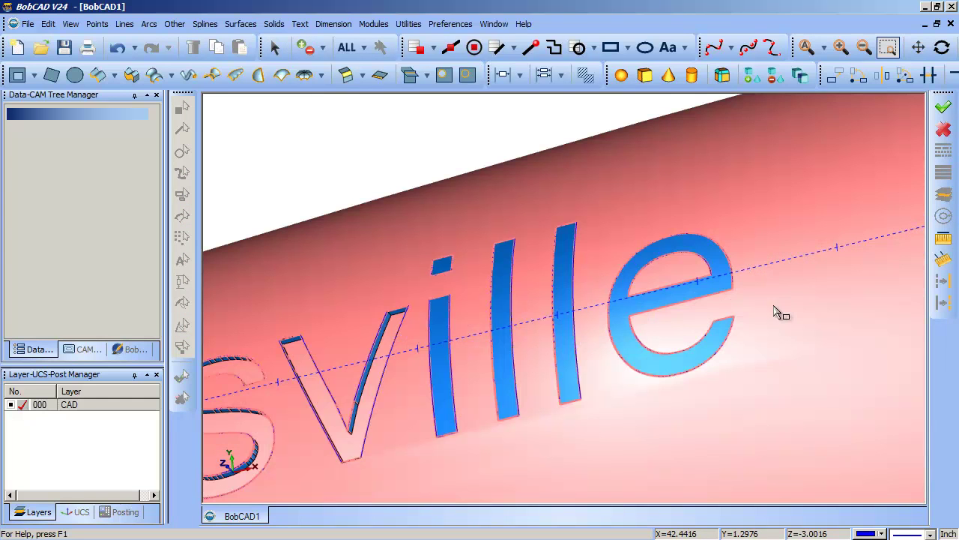
pyautogui.click(697, 292)
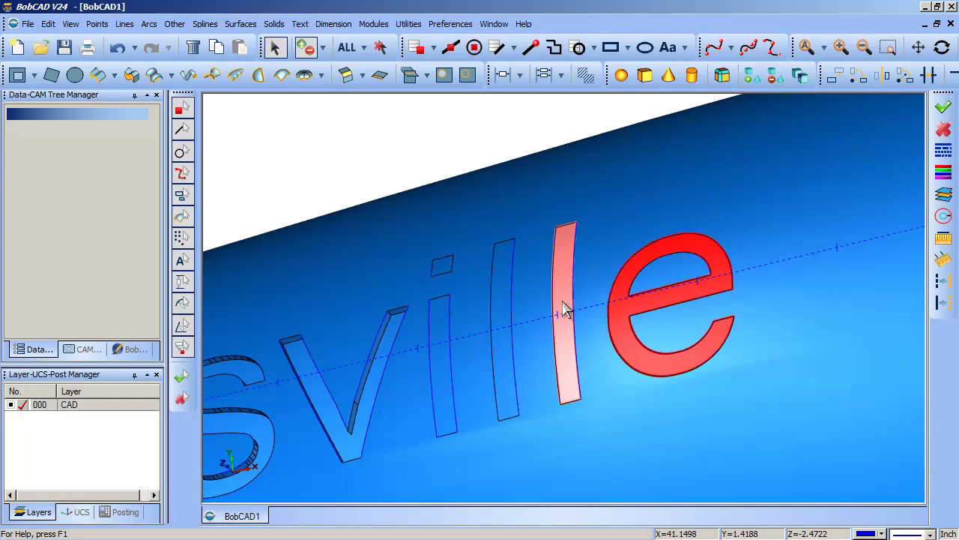
pyautogui.click(522, 309)
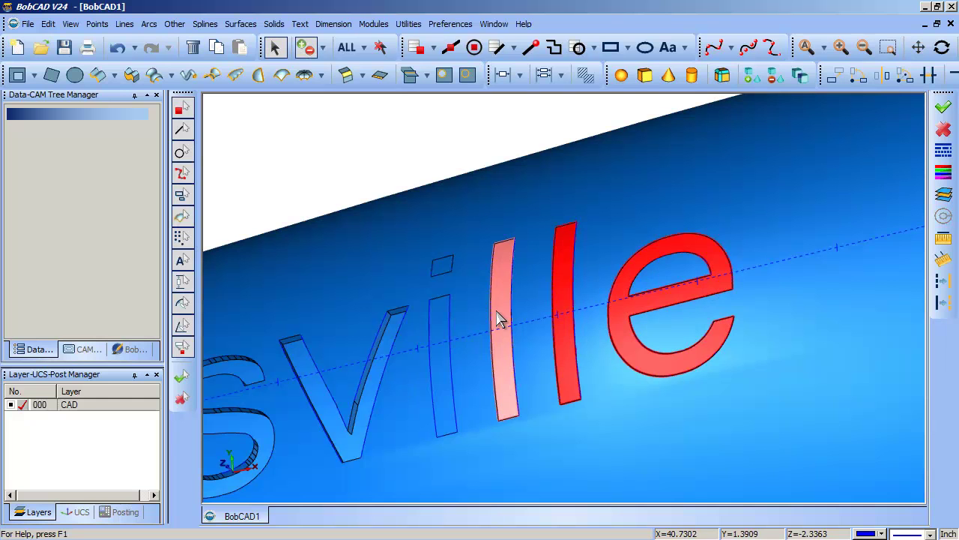
pyautogui.click(441, 315)
pyautogui.click(443, 265)
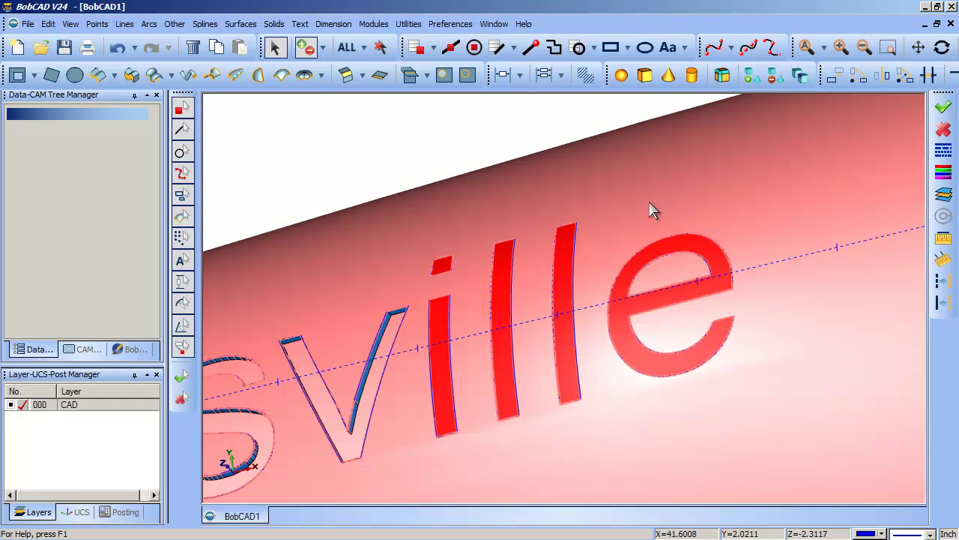
pyautogui.press('Delete')
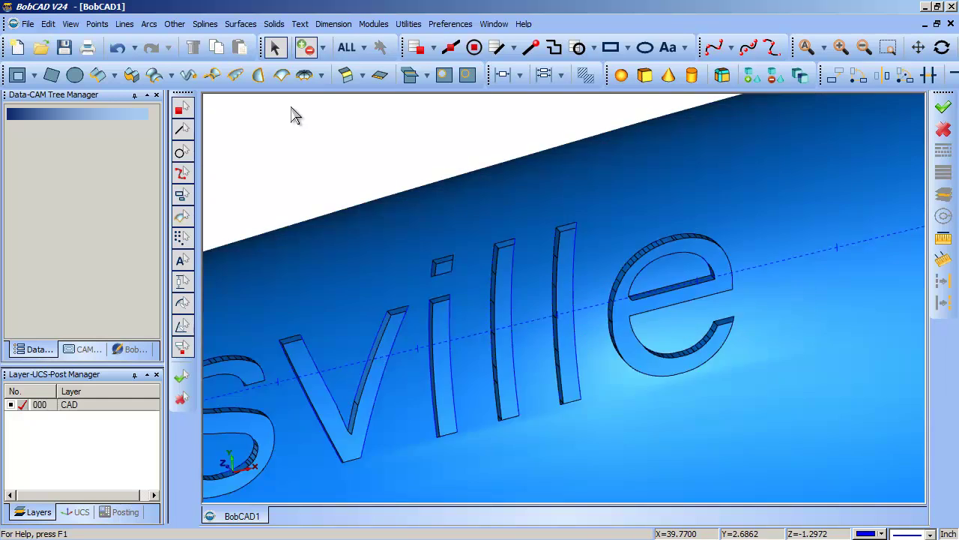
# - Stitch the recessed surfaces of the Louisville lettering and the bat body into one solid, and end the stitching command
pyautogui.moveTo(454, 173); pyautogui.dragTo(515, 188, button='middle')
pyautogui.scroll(-5, 517, 189)
pyautogui.moveTo(594, 255); pyautogui.dragTo(422, 102, button='middle')
pyautogui.click(415, 25)
pyautogui.moveTo(424, 158)
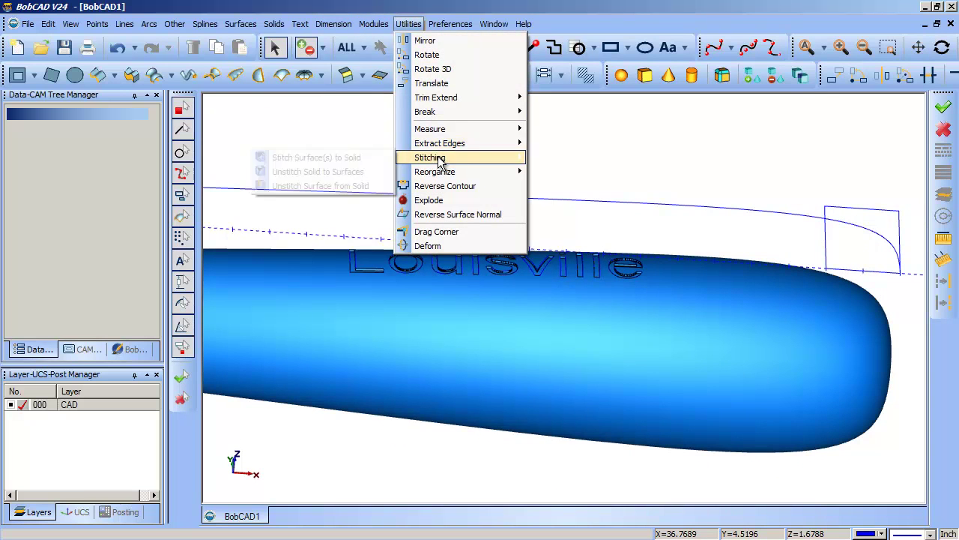
pyautogui.click(379, 157)
pyautogui.moveTo(686, 227); pyautogui.dragTo(248, 300)
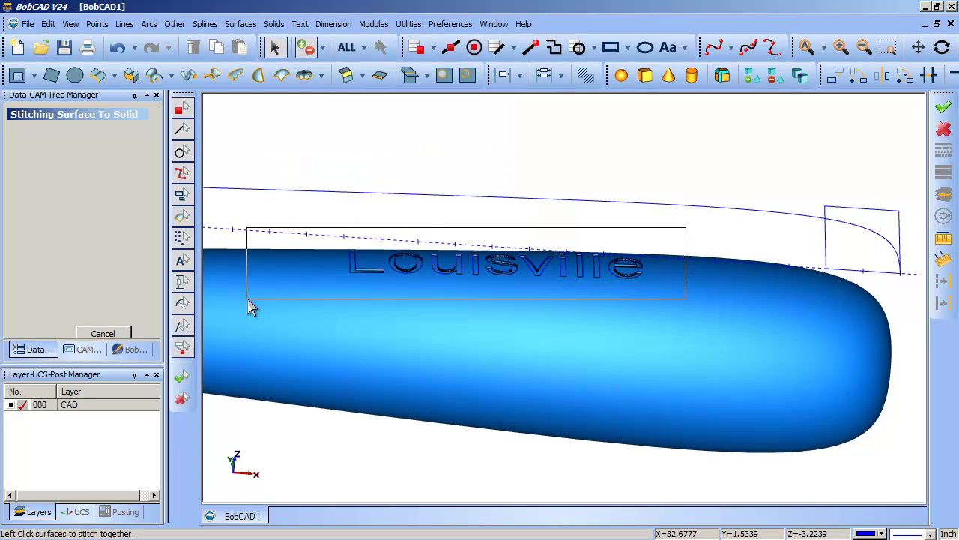
pyautogui.click(528, 257)
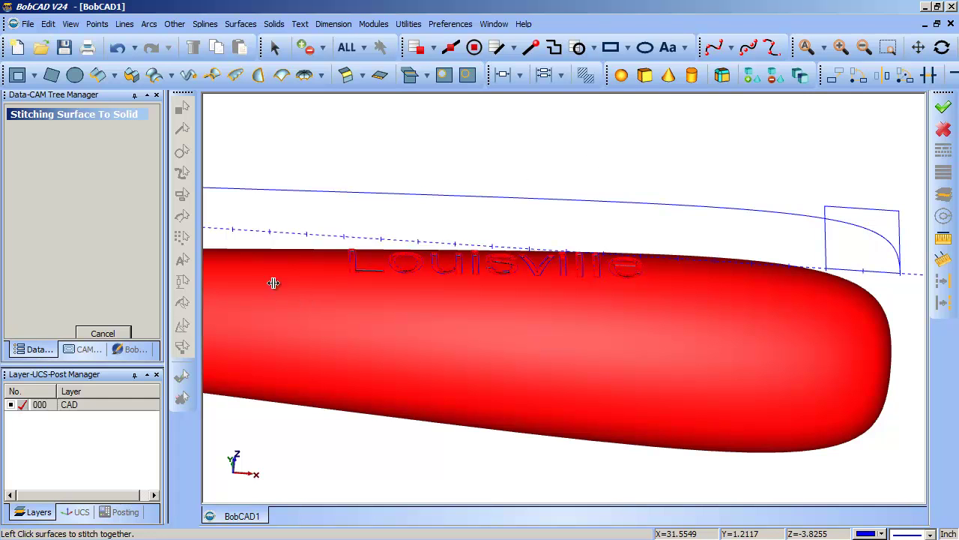
pyautogui.click(93, 329)
# - Examine the engraved Louisville lettering on the stitched bat from several angles and the bat as a whole
pyautogui.moveTo(450, 262); pyautogui.dragTo(537, 293, button='middle')
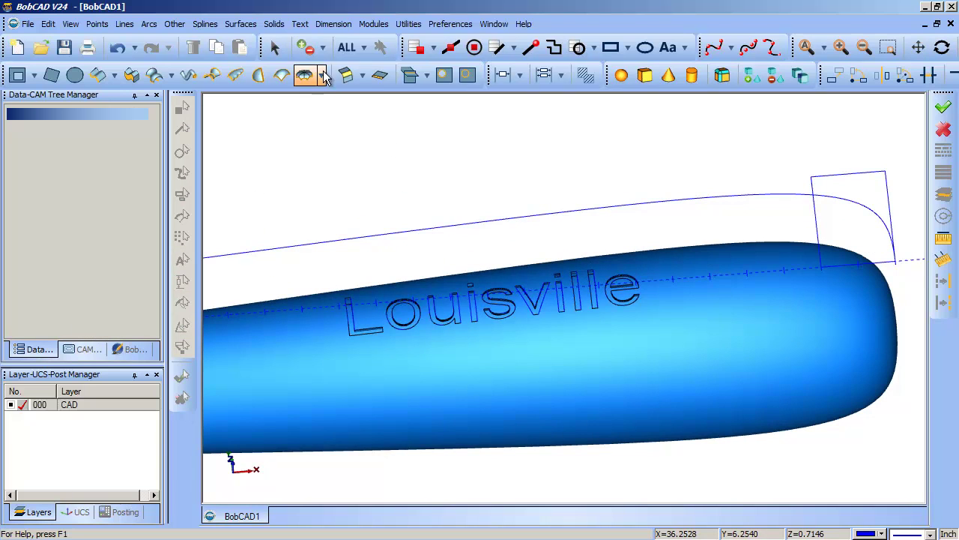
pyautogui.click(502, 305)
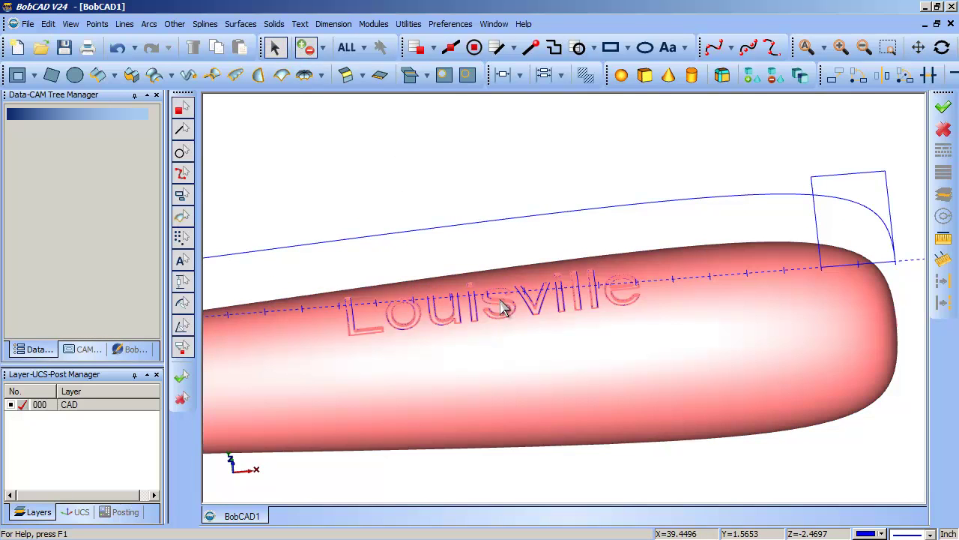
pyautogui.click(766, 227)
pyautogui.moveTo(544, 260); pyautogui.dragTo(538, 250, button='middle')
pyautogui.press('w')
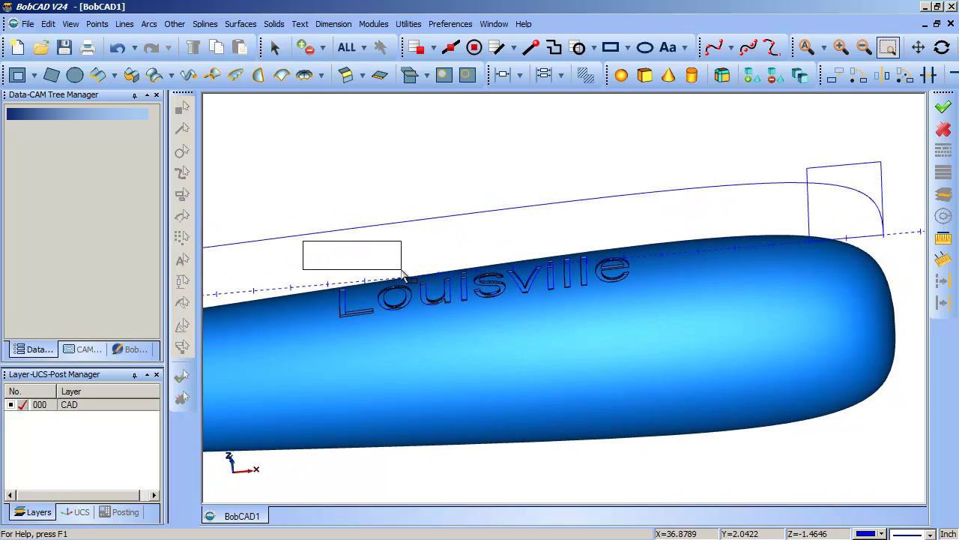
pyautogui.moveTo(317, 253); pyautogui.dragTo(688, 333)
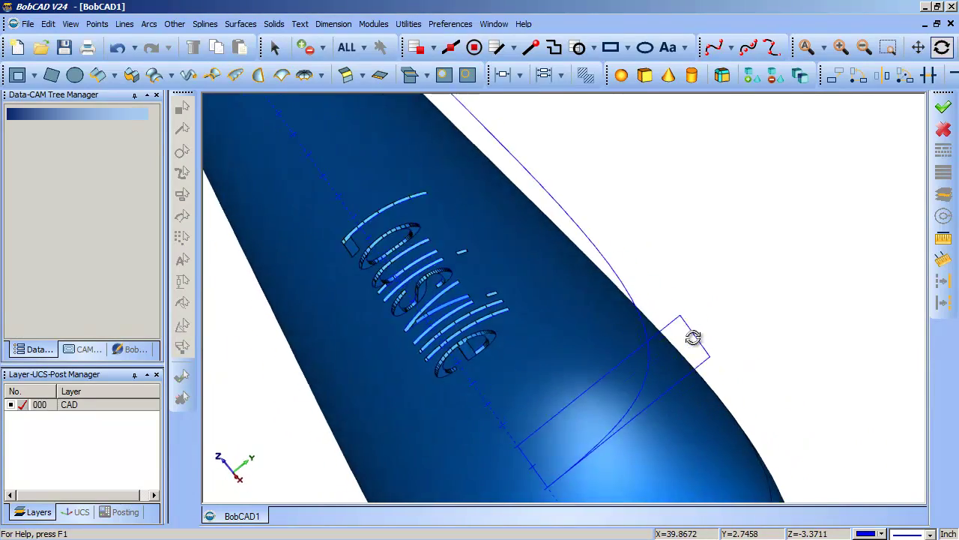
pyautogui.scroll(-3, 702, 315)
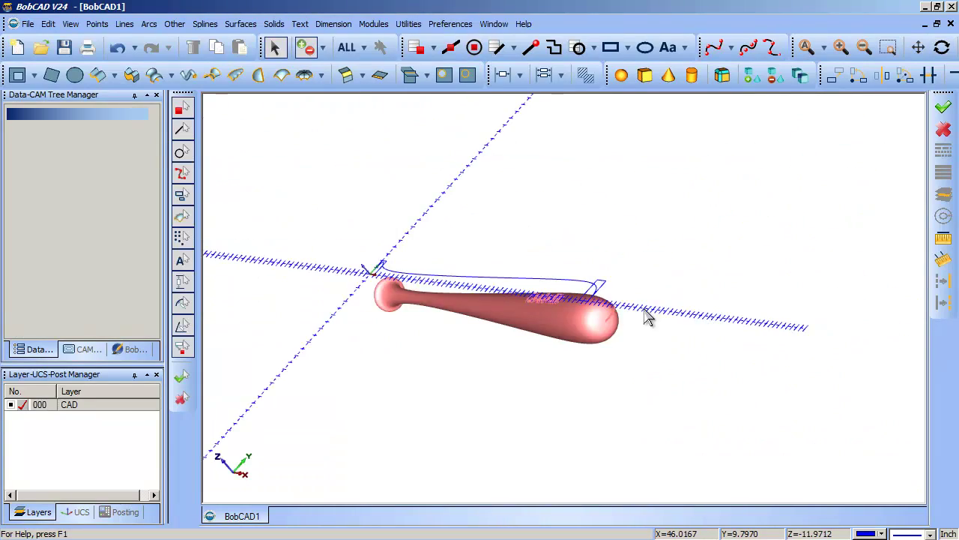